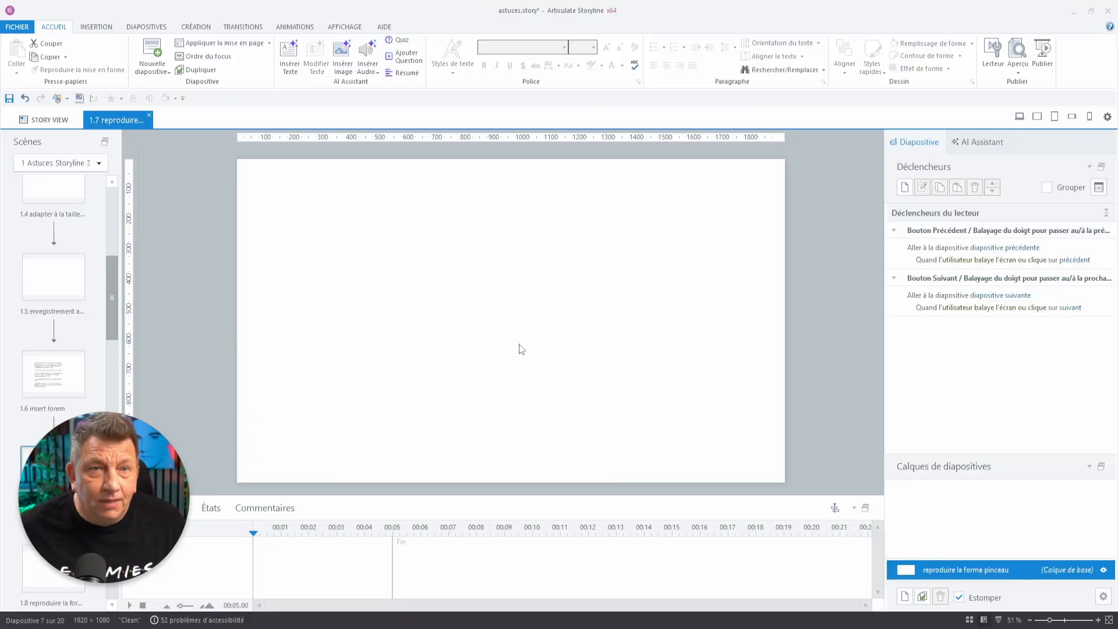
# Step: Draw a rectangle about 480 by 190 px in the upper-left area of the blank slide
pyautogui.click(96, 27)
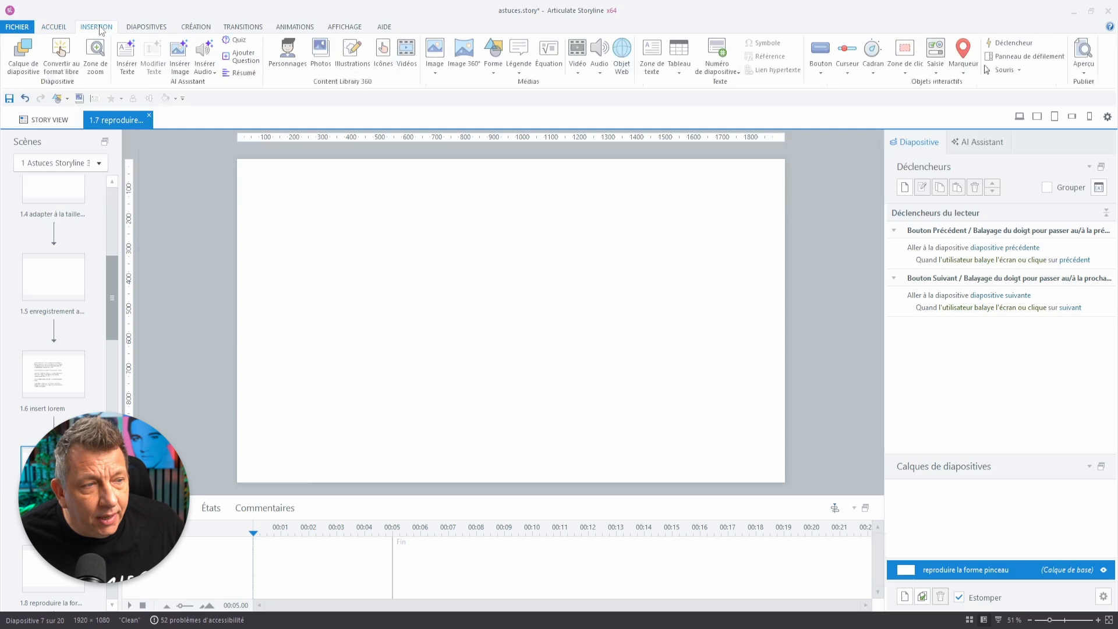
pyautogui.click(493, 72)
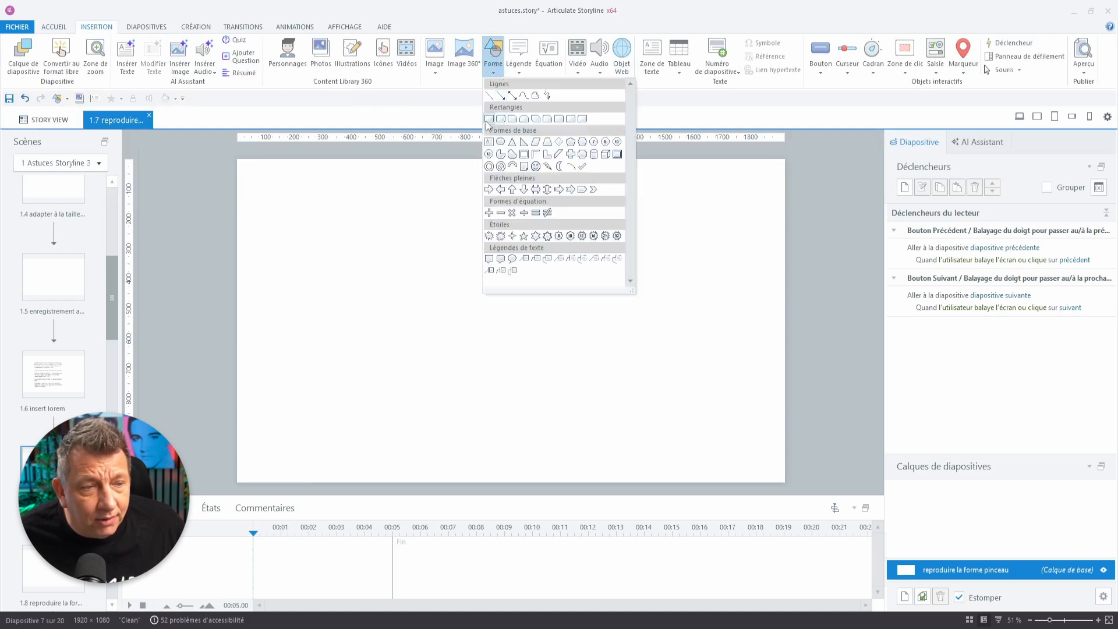
pyautogui.click(489, 118)
pyautogui.moveTo(283, 208)
pyautogui.mouseDown()
pyautogui.moveTo(299, 251)
pyautogui.moveTo(419, 263)
pyautogui.mouseUp()
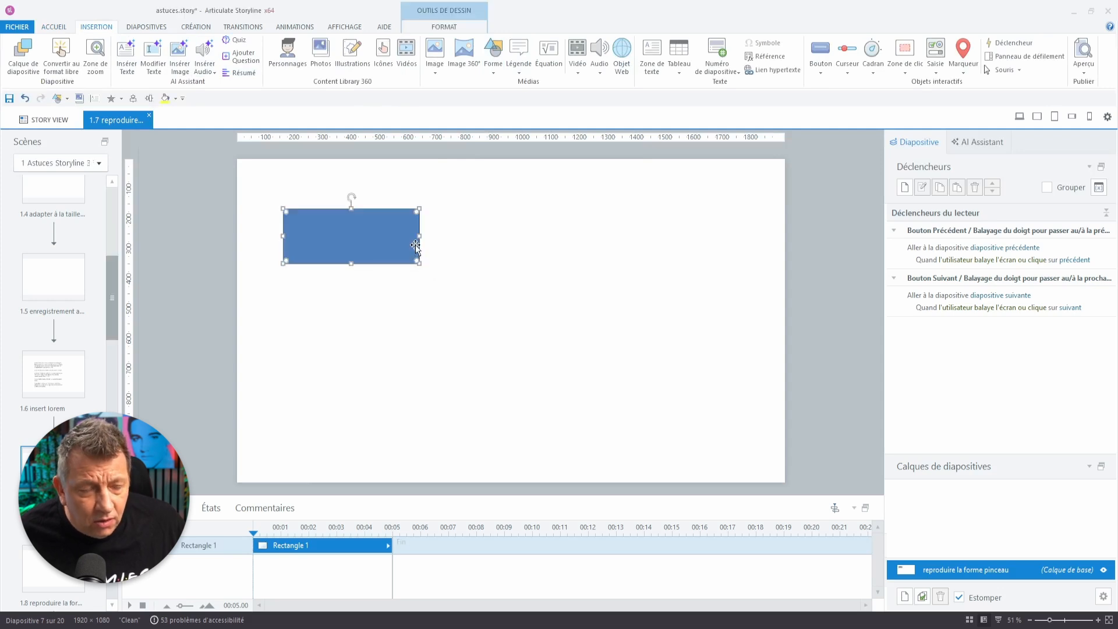
# Step: Open the rectangle's shape formatting settings and give its solid outline a white colour
pyautogui.hotkey('ctrl', 'Return')
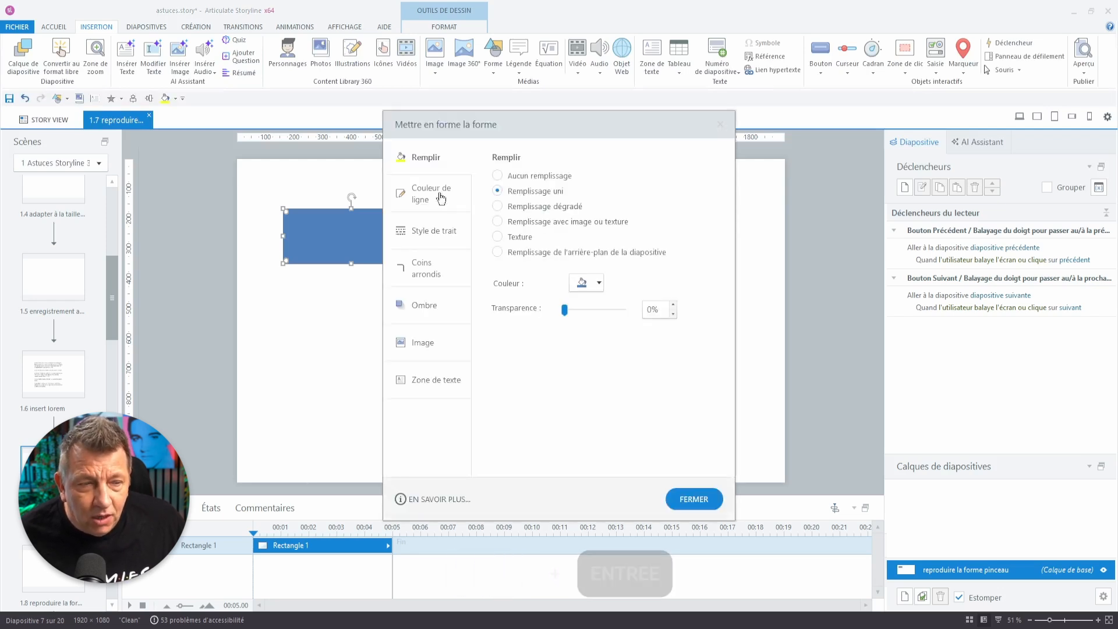
pyautogui.moveTo(554, 120); pyautogui.dragTo(745, 104)
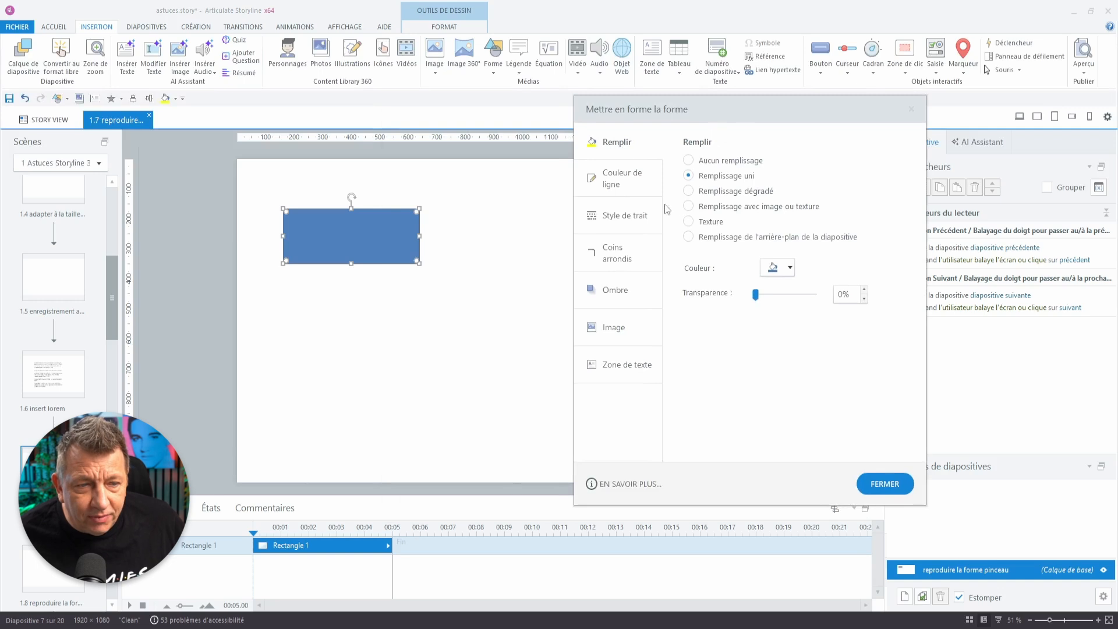
pyautogui.click(632, 185)
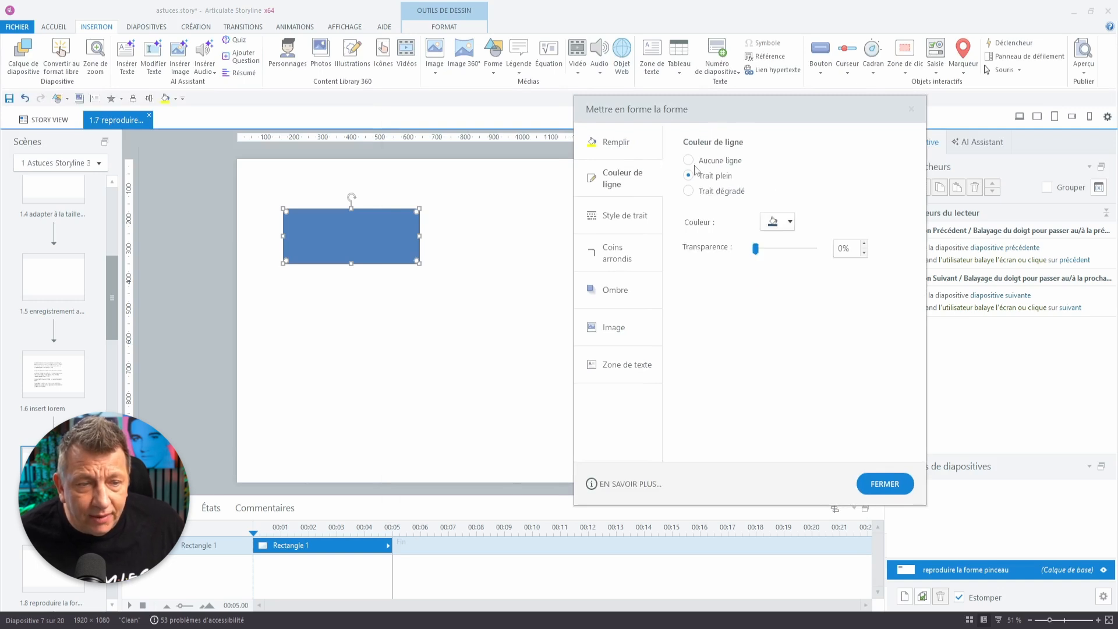
pyautogui.click(790, 222)
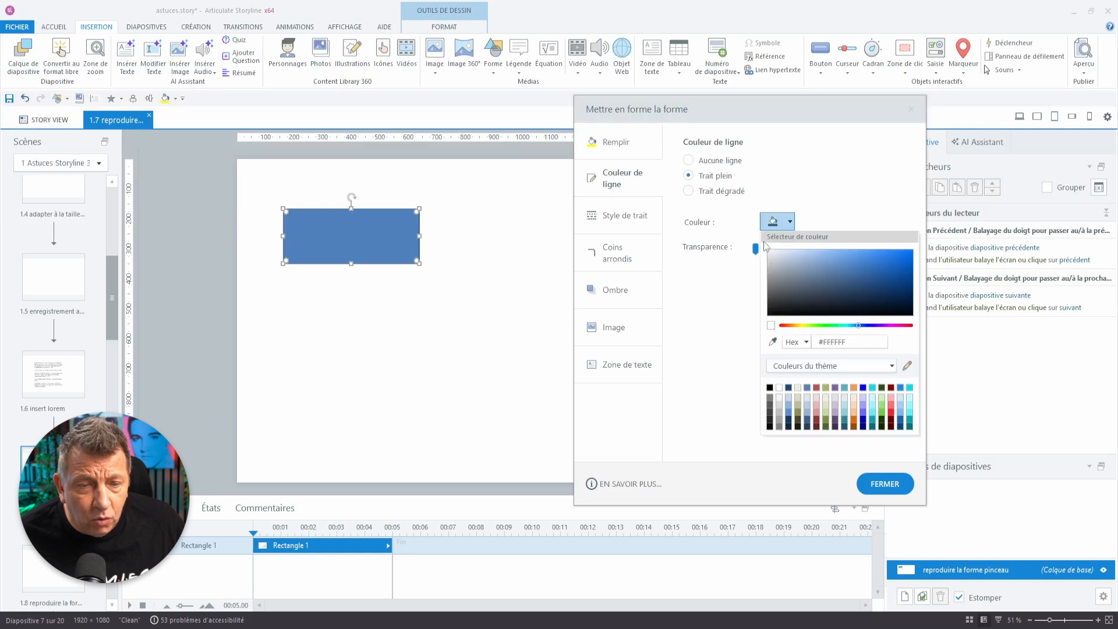
pyautogui.click(635, 223)
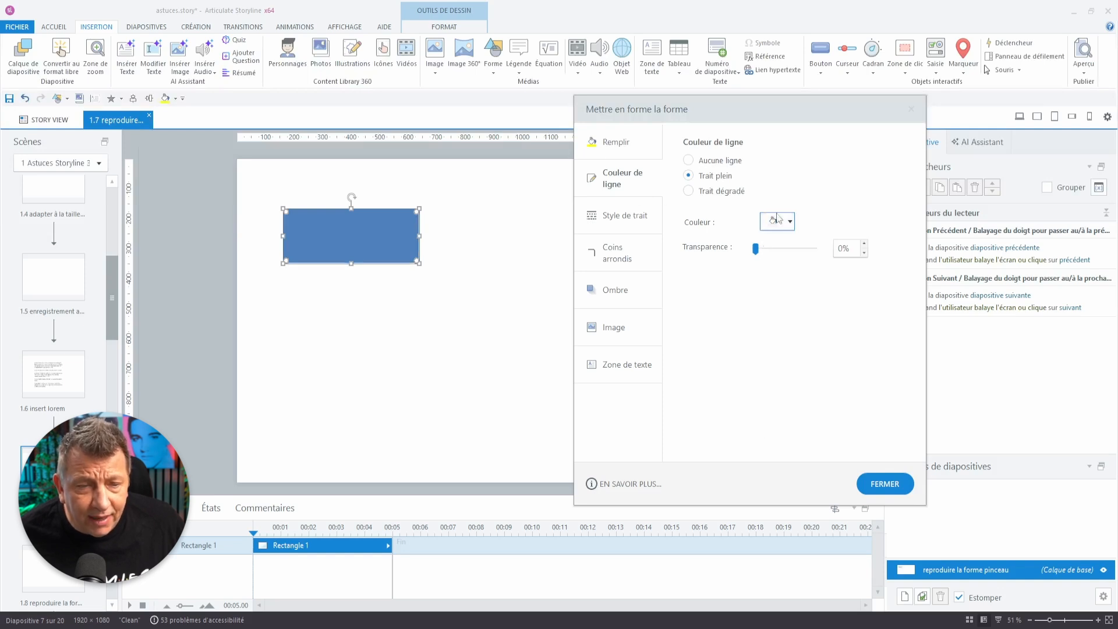
# Step: Set the rectangle's outline width to 17 px
pyautogui.click(620, 216)
pyautogui.write('10')
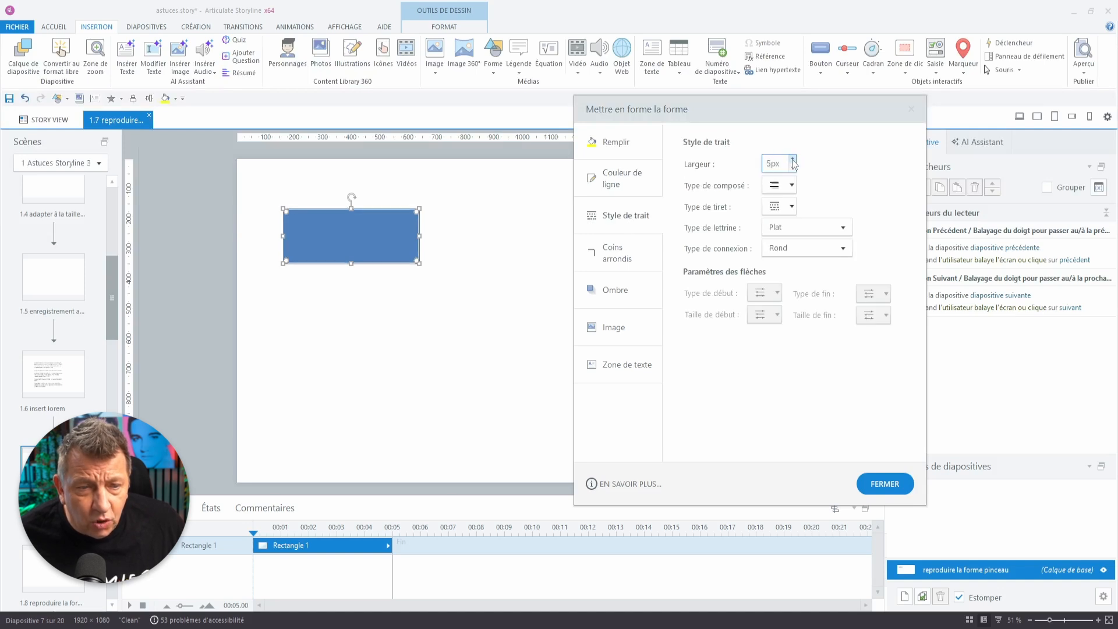
pyautogui.click(792, 159)
pyautogui.click(792, 159)
pyautogui.click(792, 159)
pyautogui.click(792, 159)
pyautogui.click(792, 159)
pyautogui.click(792, 159)
pyautogui.click(792, 159)
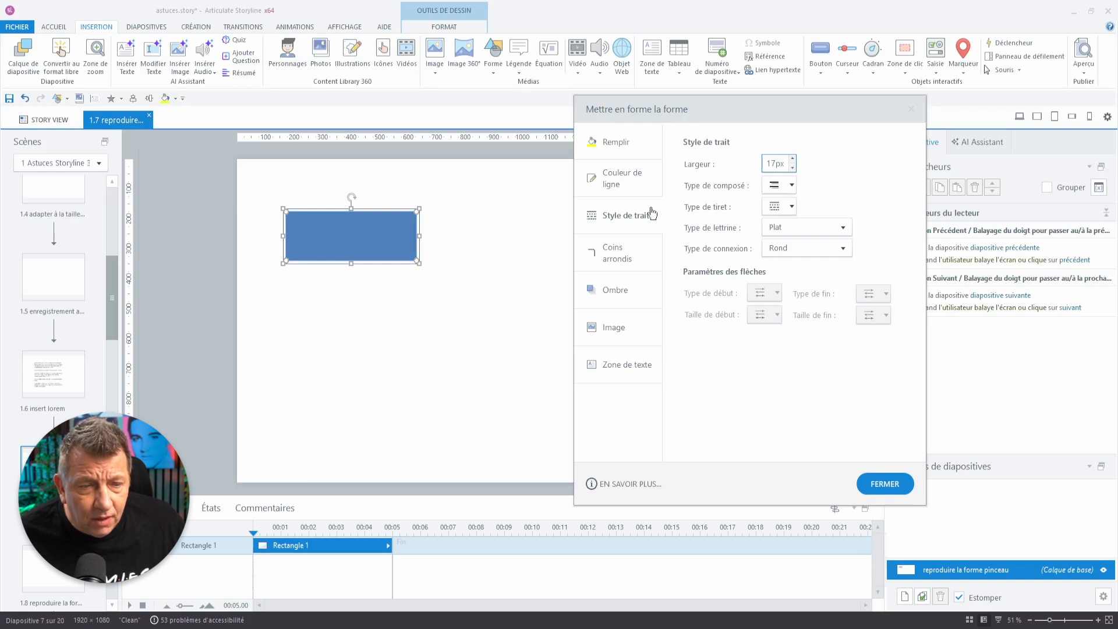
# Step: Add an outer preset shadow falling to the rectangle's lower right, with its distance set to 24 px
pyautogui.click(621, 295)
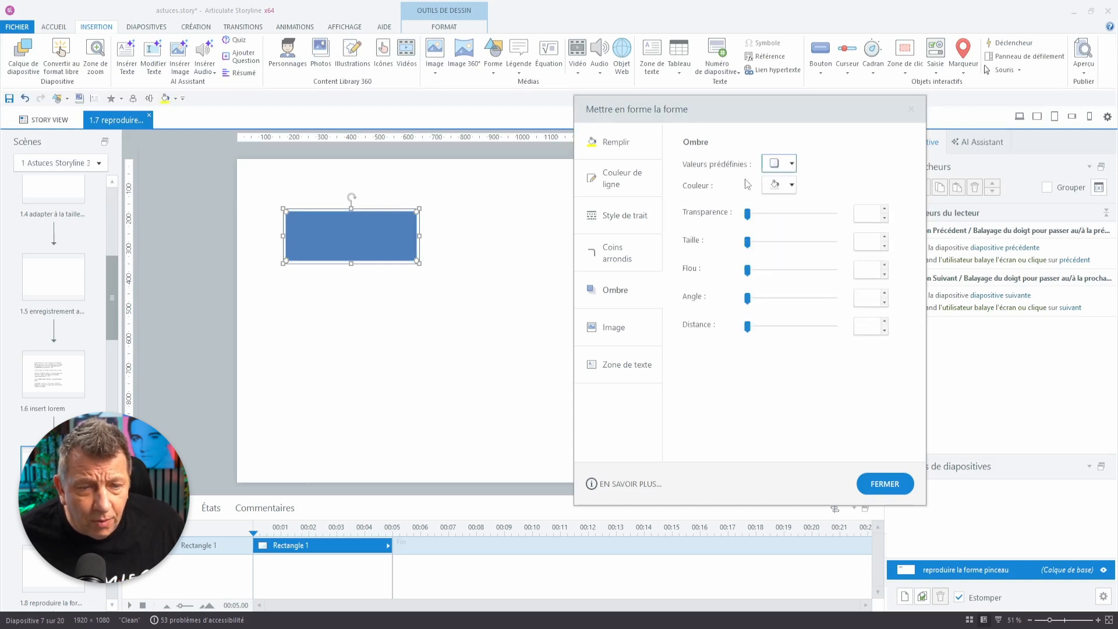
pyautogui.click(789, 166)
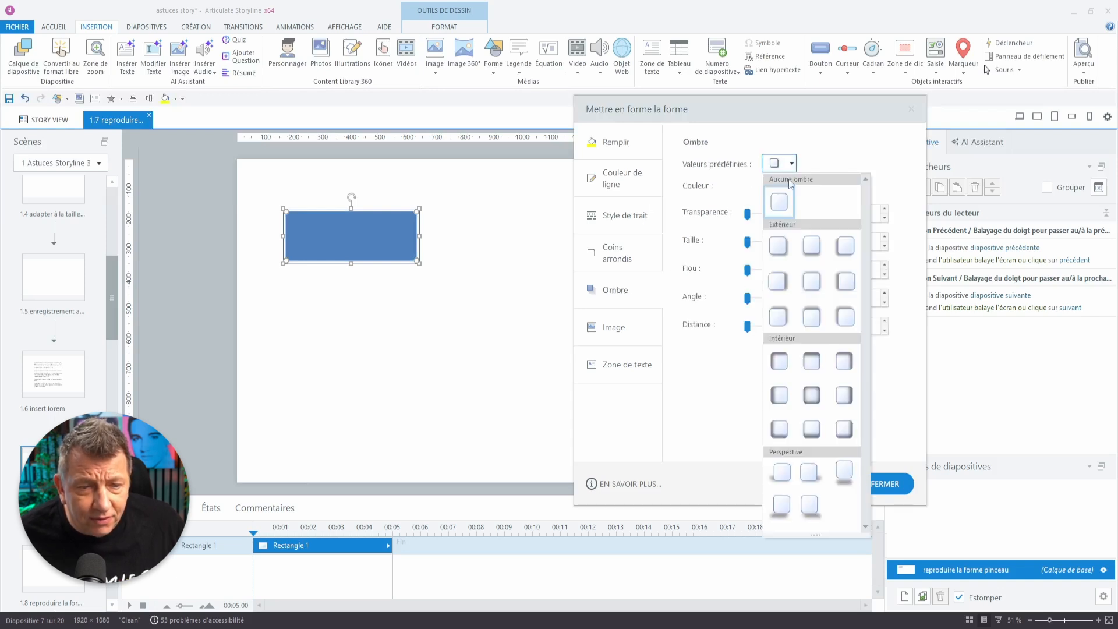
pyautogui.click(777, 244)
pyautogui.moveTo(749, 326); pyautogui.dragTo(759, 327)
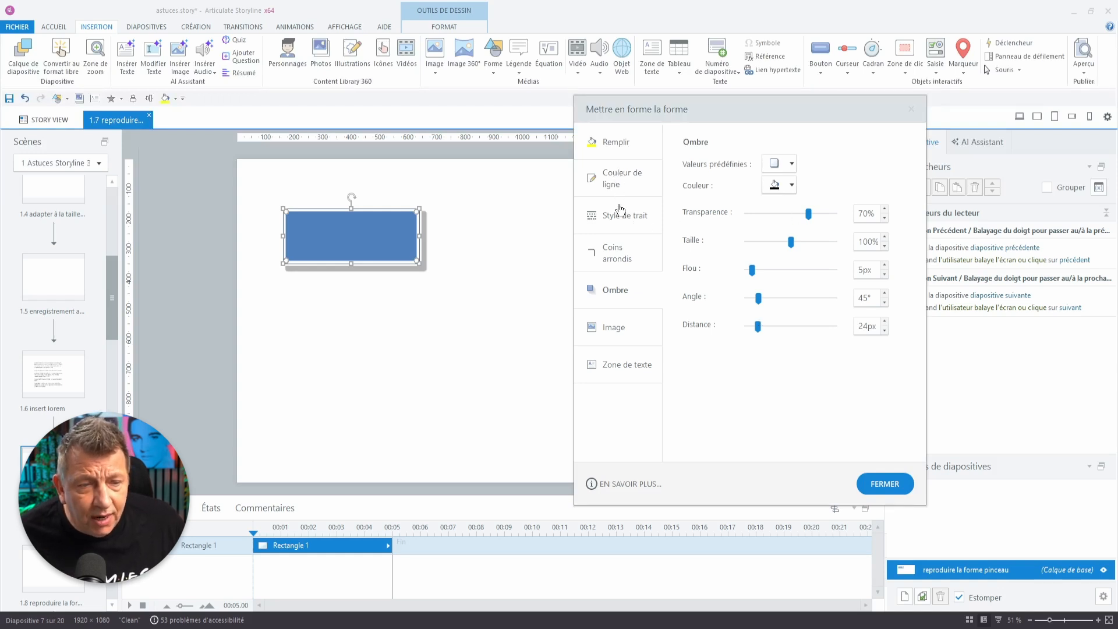
# Step: Fill the rectangle with a preset linear gradient from blue to pale pink and close the formatting settings
pyautogui.click(609, 142)
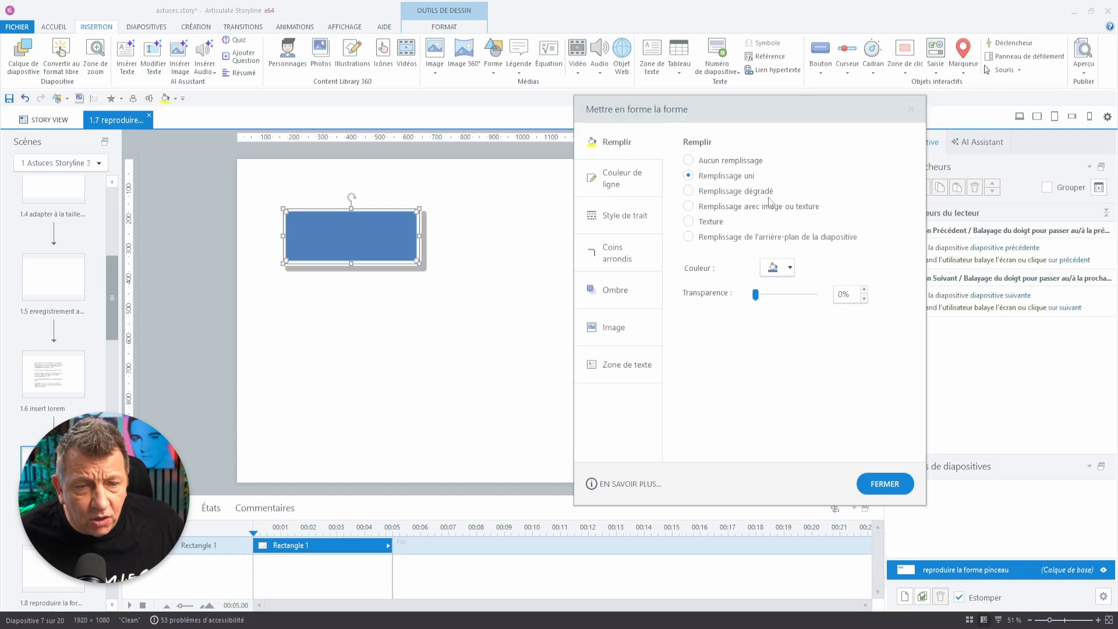
pyautogui.click(747, 192)
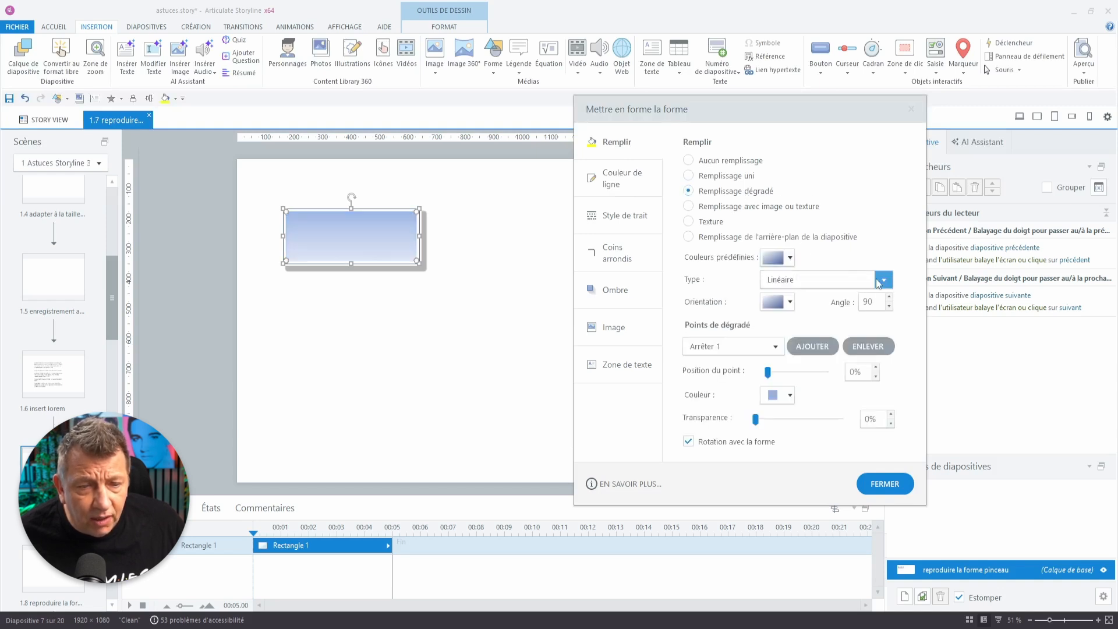
pyautogui.click(789, 258)
pyautogui.click(850, 281)
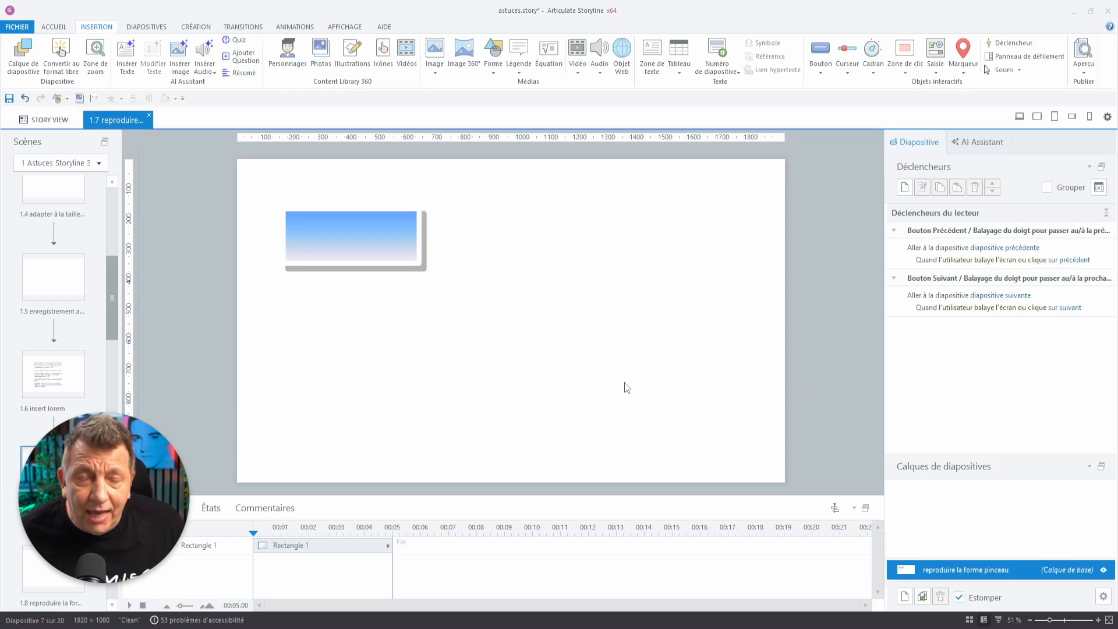
# Step: Draw an isosceles triangle about 300 by 400 px in the upper-right area of the slide
pyautogui.click(58, 97)
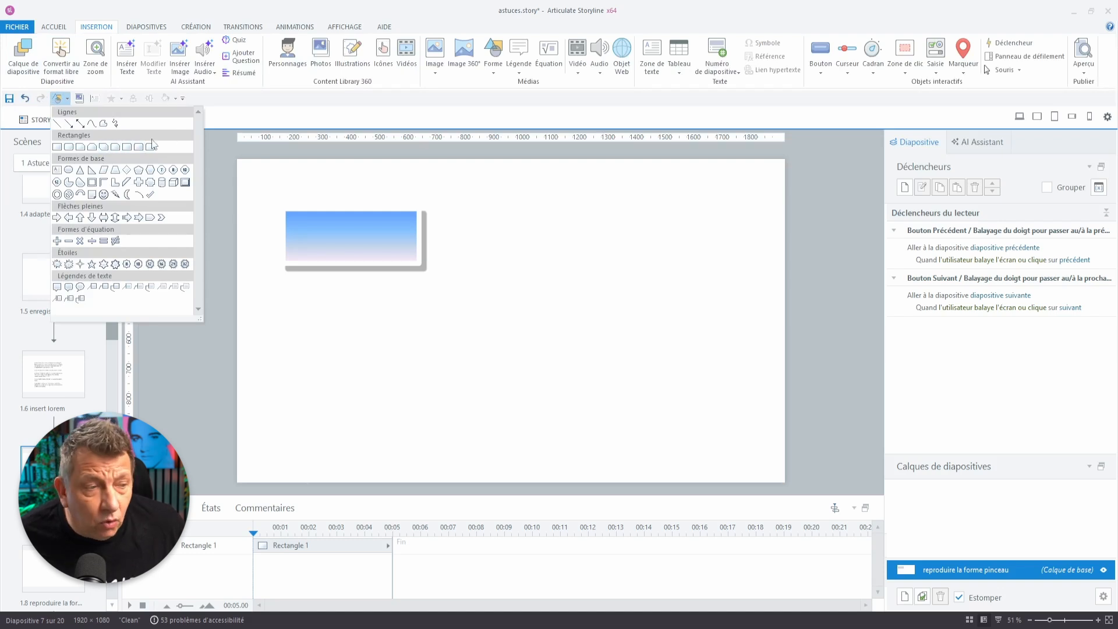
pyautogui.click(92, 171)
pyautogui.moveTo(546, 307); pyautogui.dragTo(632, 189)
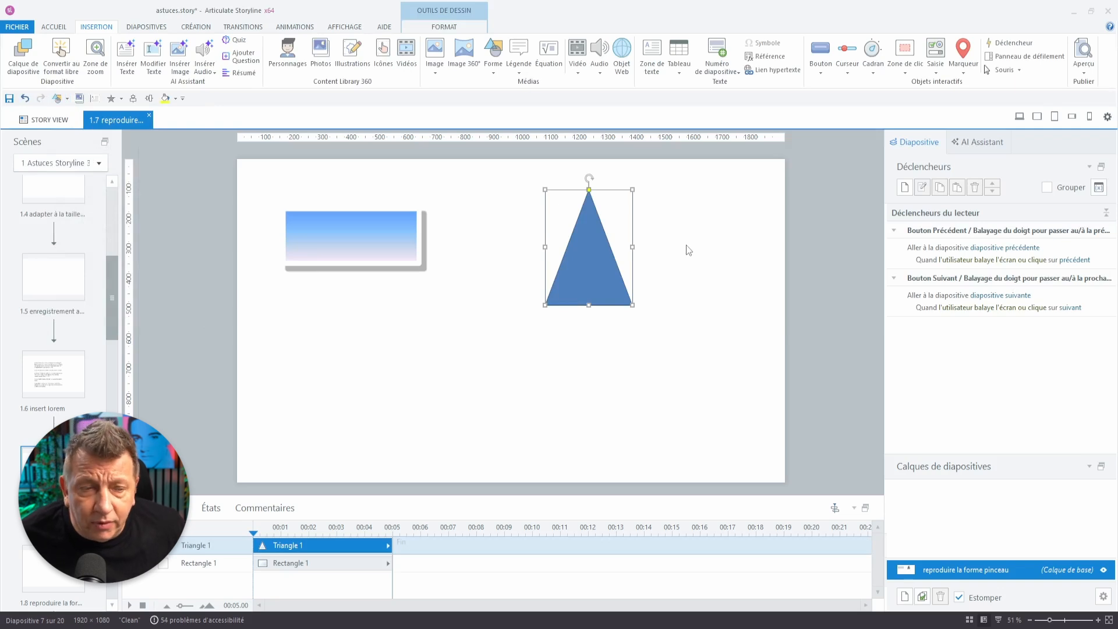
pyautogui.click(467, 277)
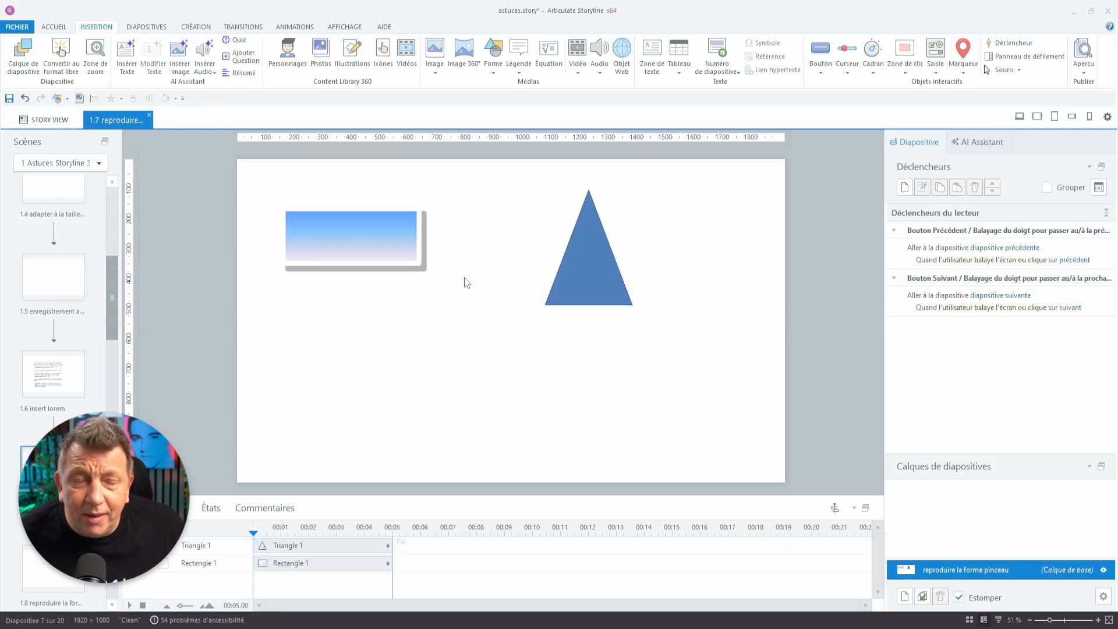
# Step: Copy the rectangle's formatting onto the triangle with the Format Painter, and undo it
pyautogui.click(303, 230)
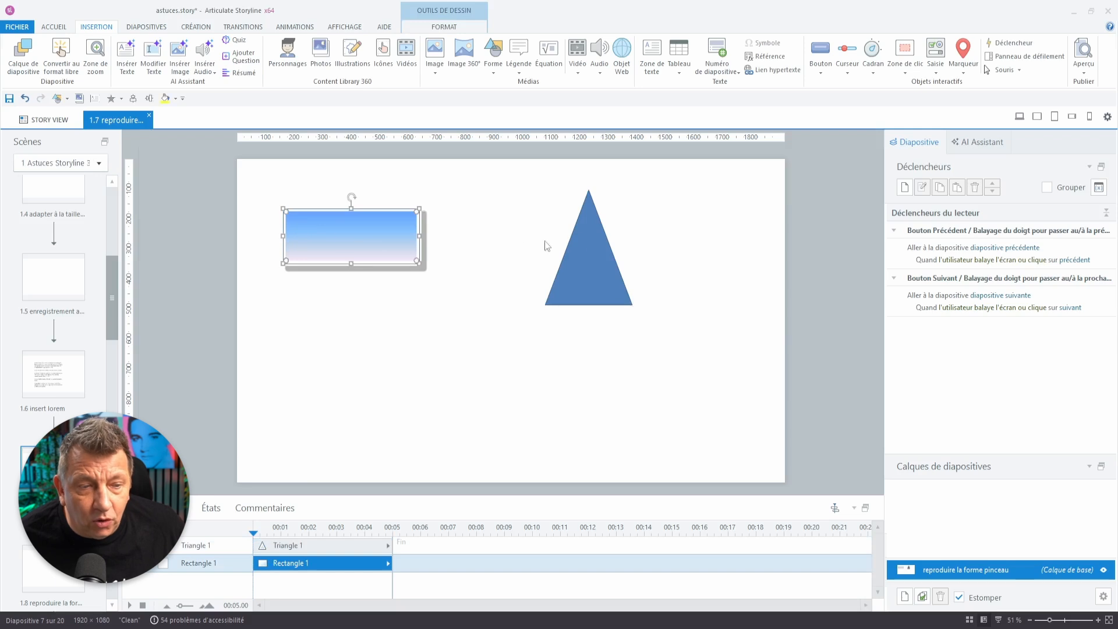
pyautogui.click(579, 242)
pyautogui.press('Tab')
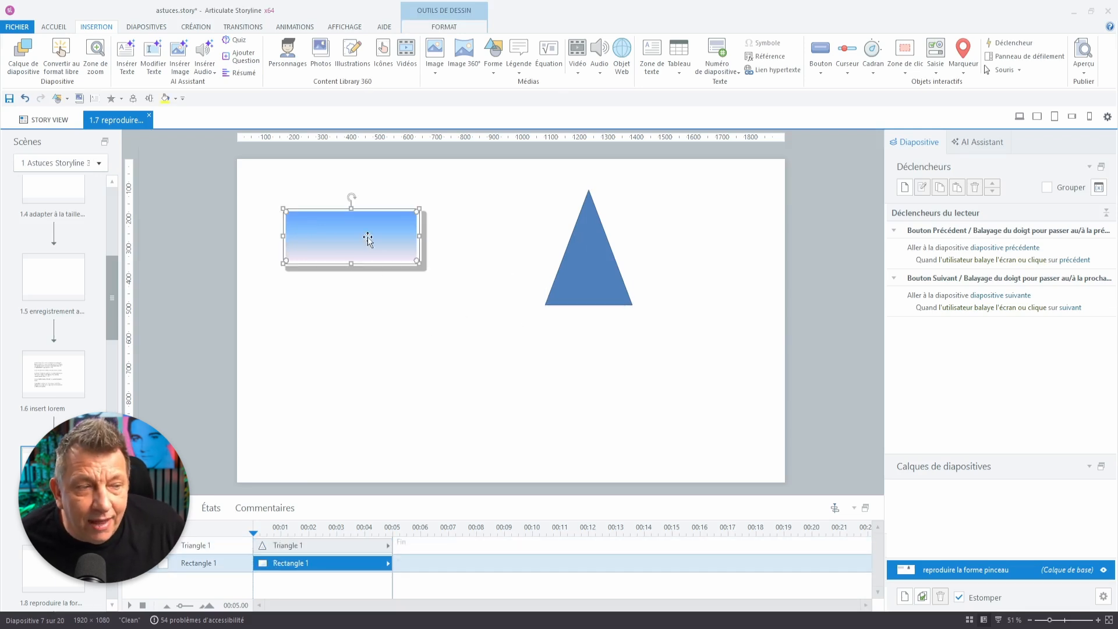
pyautogui.click(61, 29)
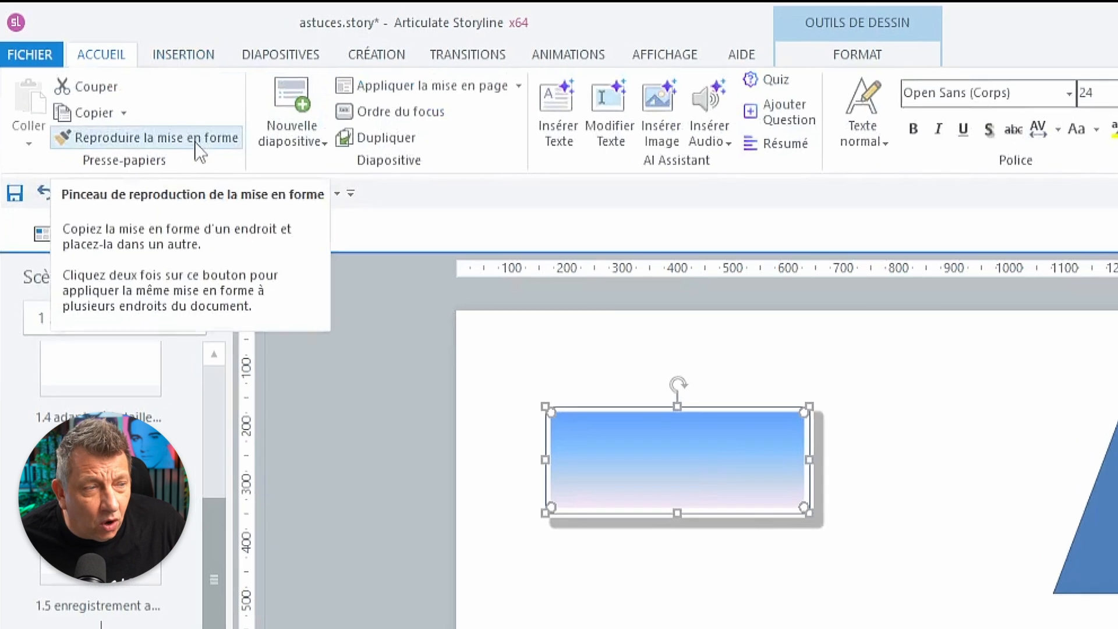
pyautogui.click(102, 73)
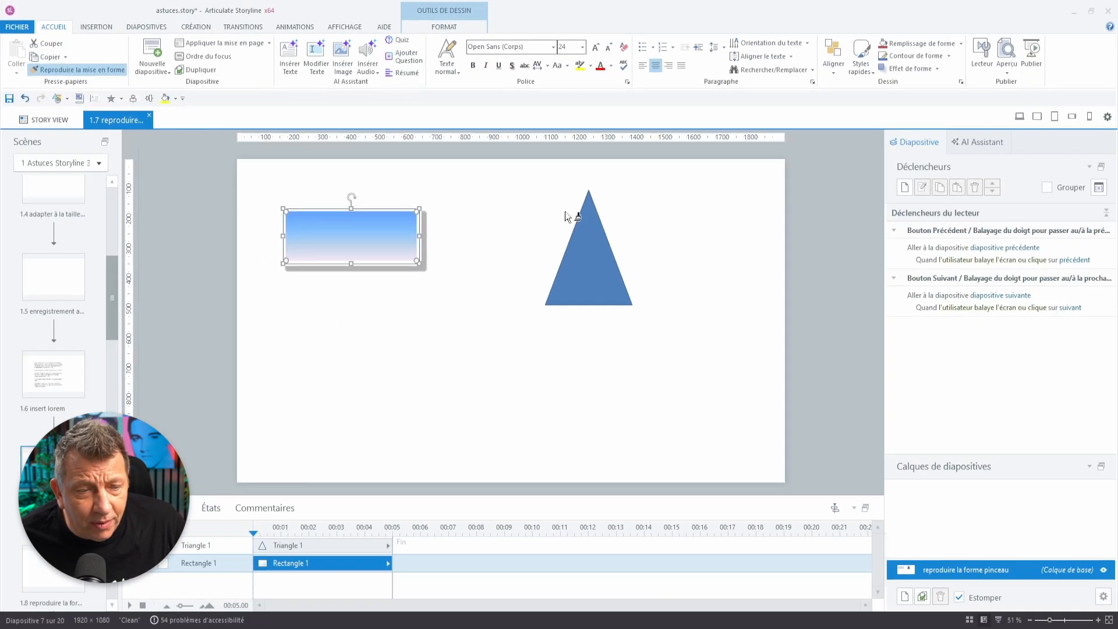
pyautogui.click(587, 220)
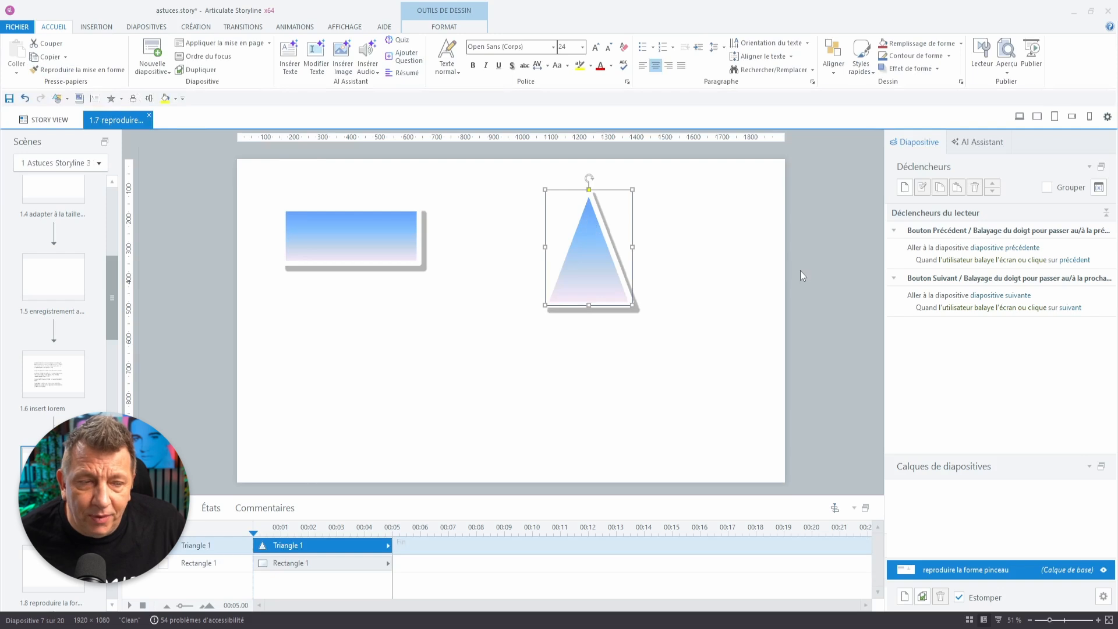
pyautogui.hotkey('ctrl', 'z')
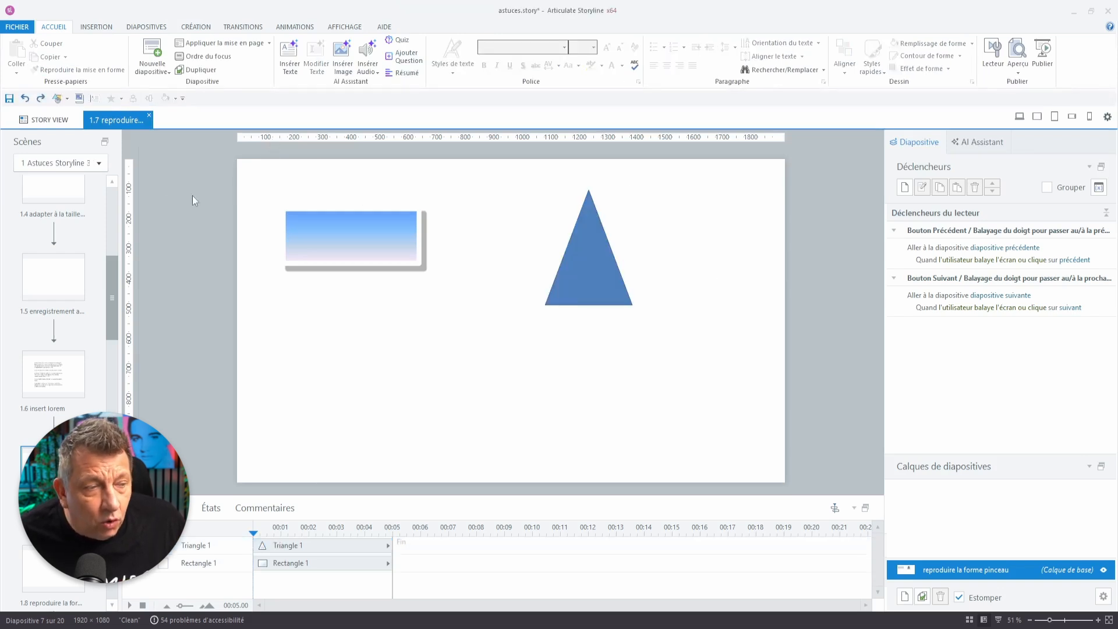
# Step: Move the triangle slightly up and right, and draw an ellipse about 325 by 160 px below the rectangle
pyautogui.click(596, 267)
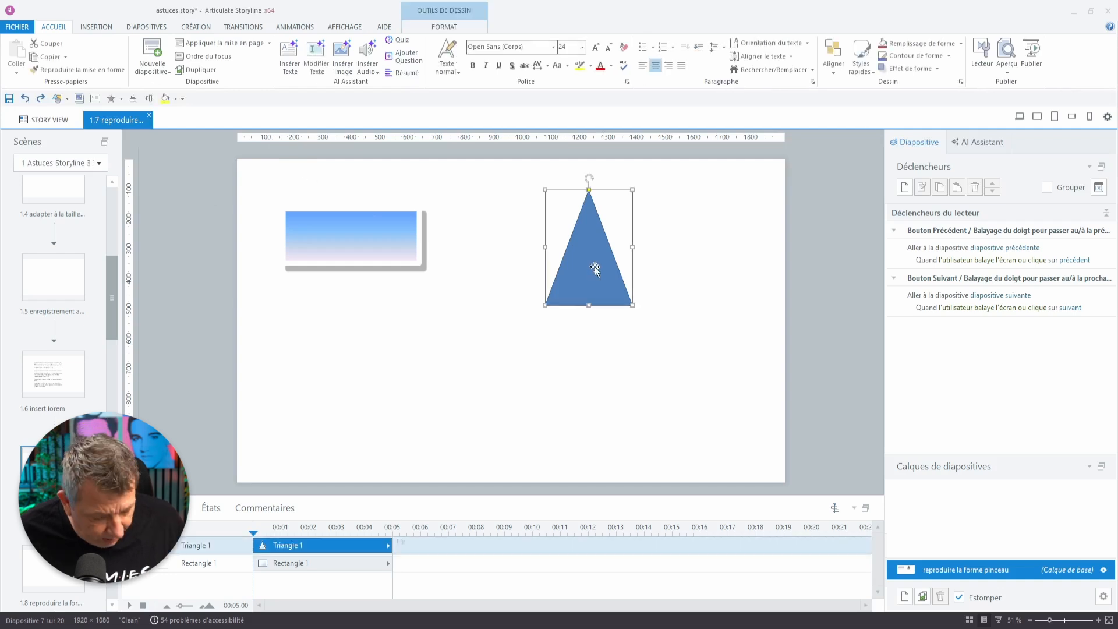
pyautogui.moveTo(595, 267)
pyautogui.mouseDown()
pyautogui.moveTo(546, 376)
pyautogui.moveTo(603, 260)
pyautogui.mouseUp()
pyautogui.click(61, 103)
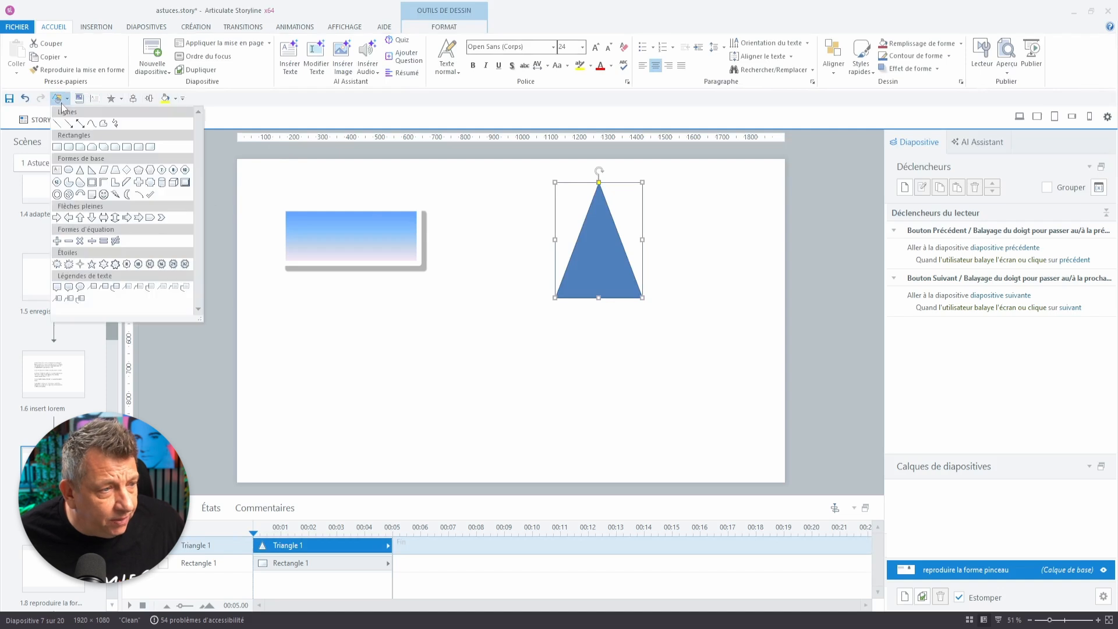
pyautogui.click(69, 170)
pyautogui.moveTo(303, 364)
pyautogui.mouseDown()
pyautogui.moveTo(400, 392)
pyautogui.moveTo(396, 410)
pyautogui.mouseUp()
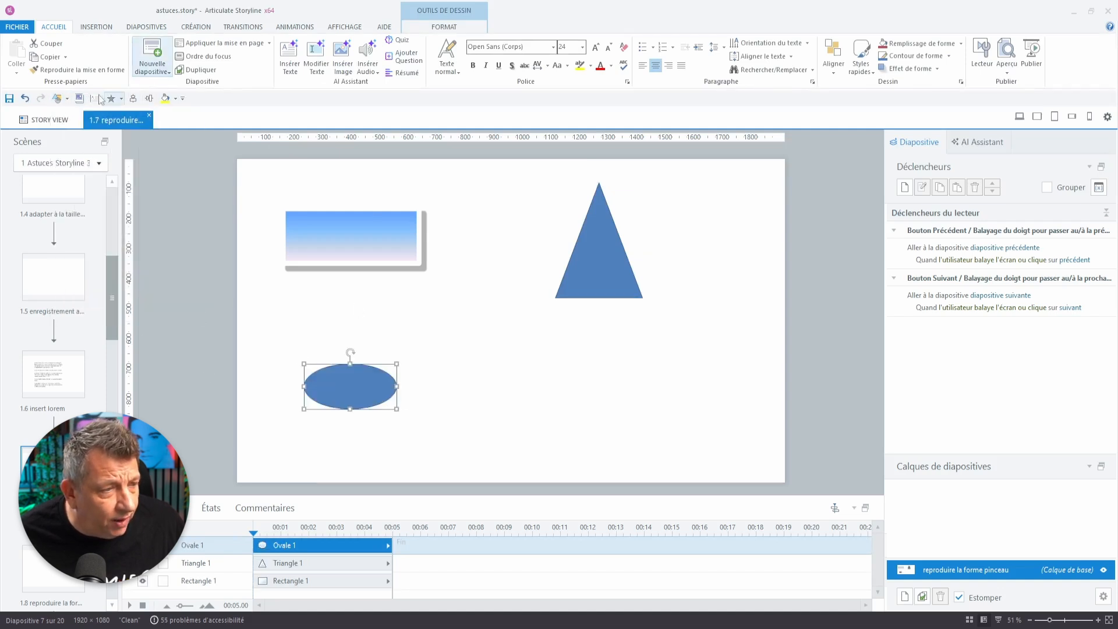
# Step: Draw a notched right arrow about 470 by 170 px below the triangle
pyautogui.click(59, 99)
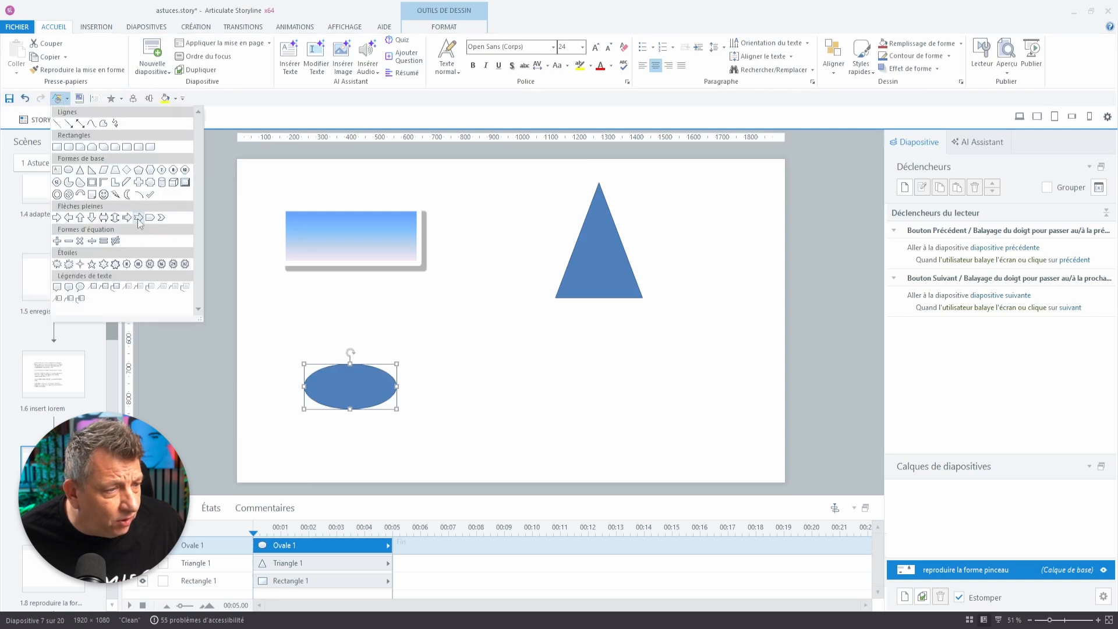
pyautogui.click(138, 217)
pyautogui.moveTo(505, 361); pyautogui.dragTo(640, 409)
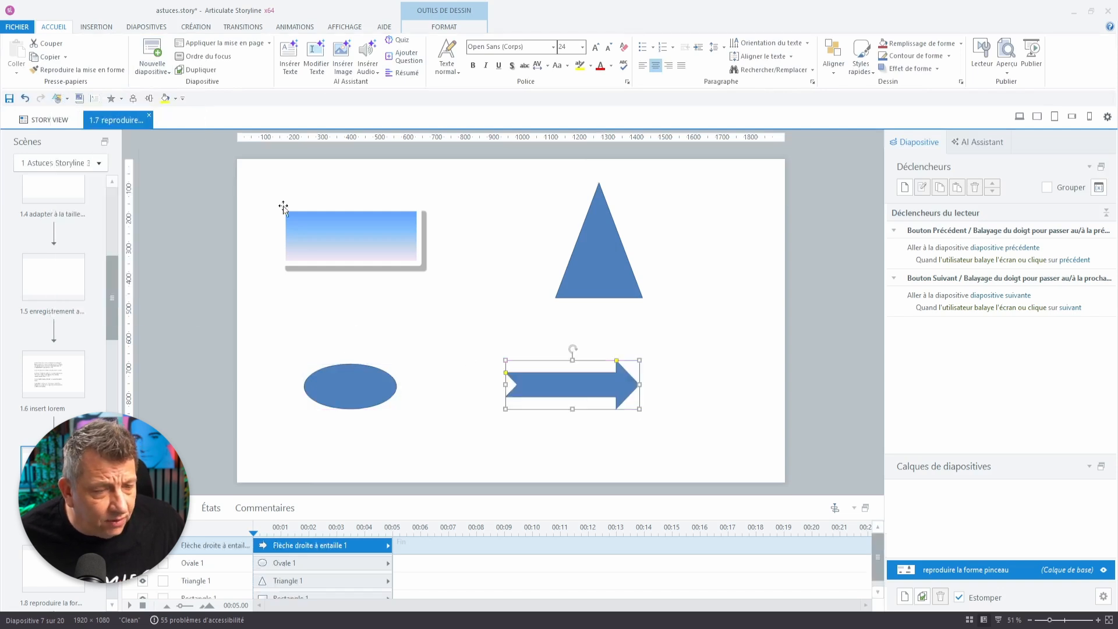
pyautogui.click(708, 259)
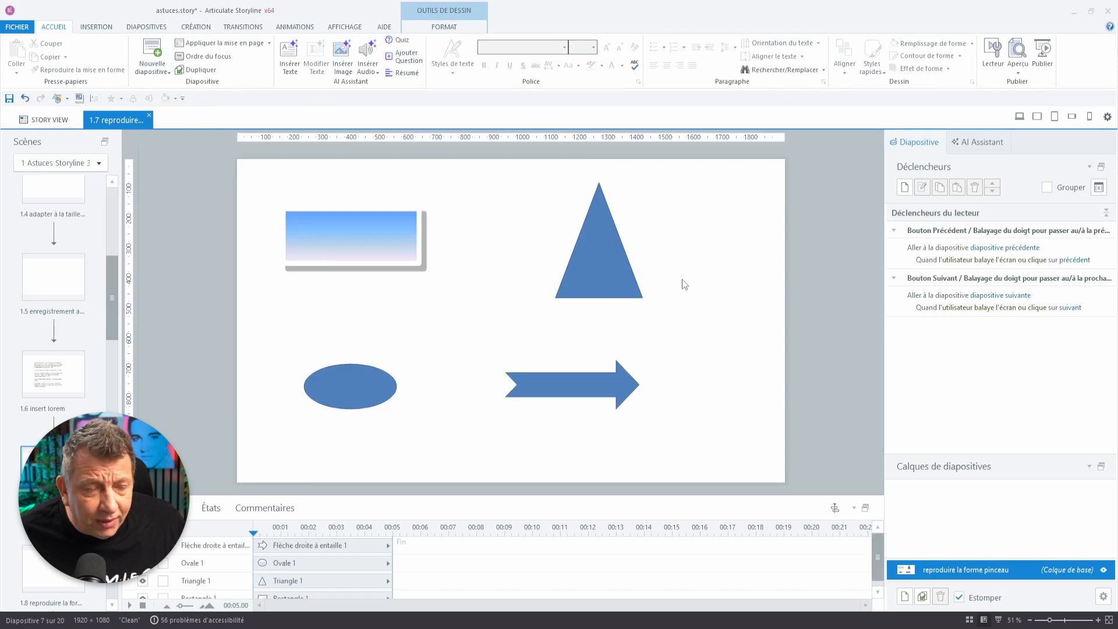
# Step: Copy the rectangle's formatting onto the triangle, ellipse and notched arrow in one go with the locked Format Painter
pyautogui.click(356, 250)
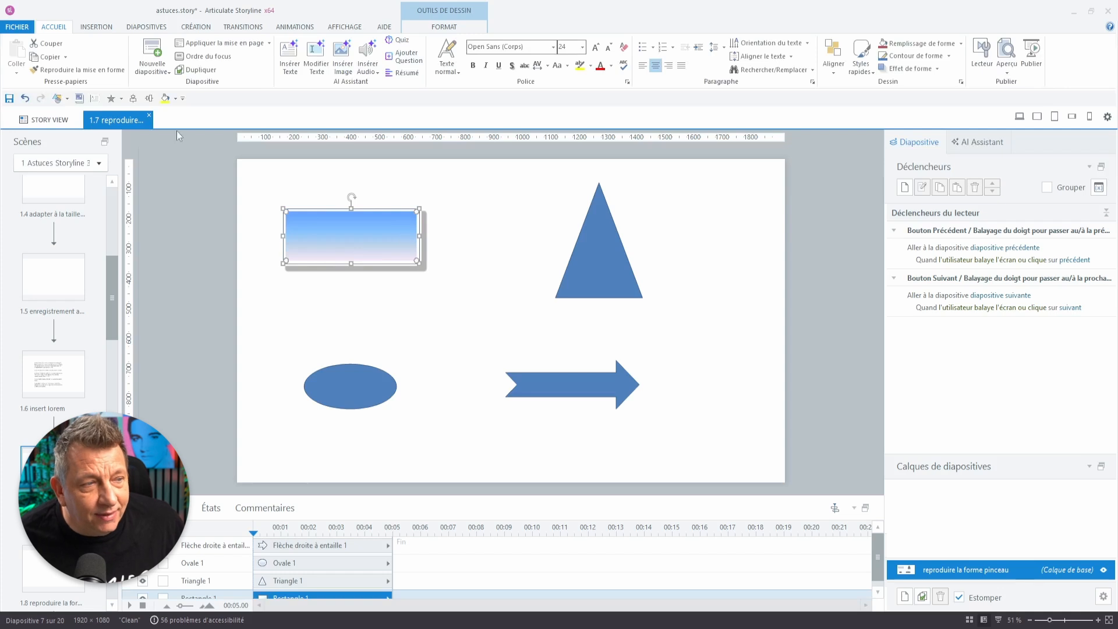
pyautogui.doubleClick(87, 71)
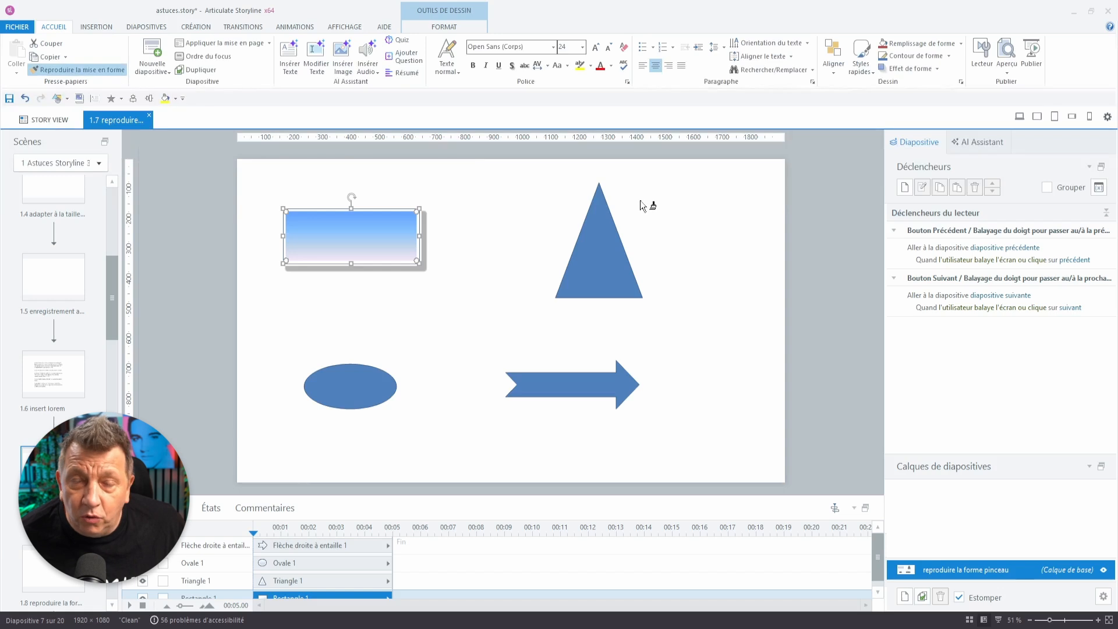
pyautogui.click(599, 236)
pyautogui.click(336, 379)
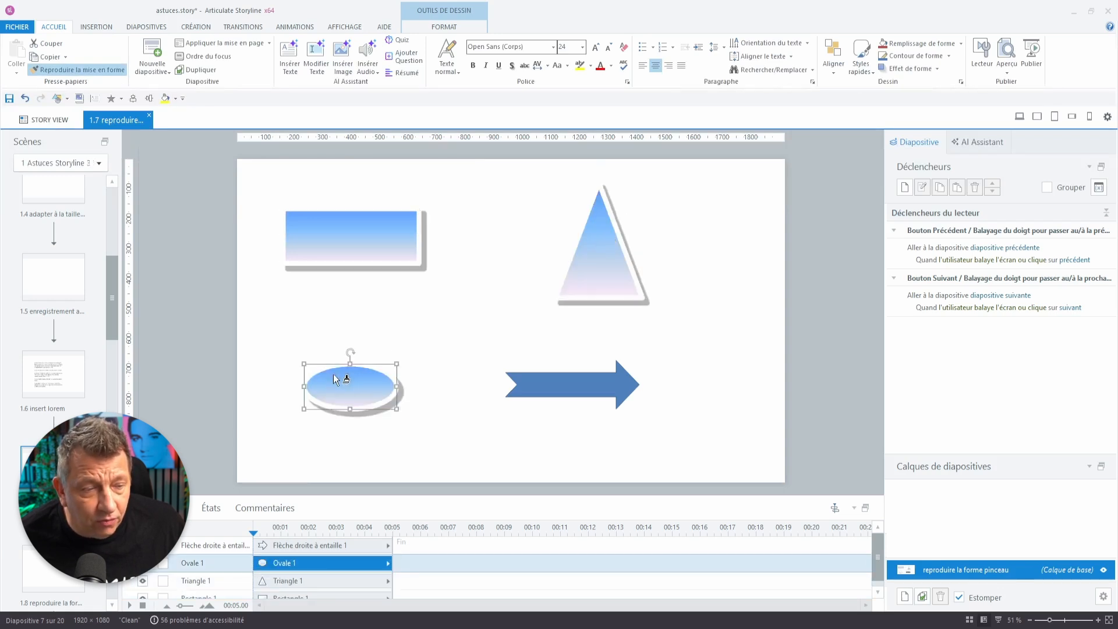
pyautogui.click(560, 377)
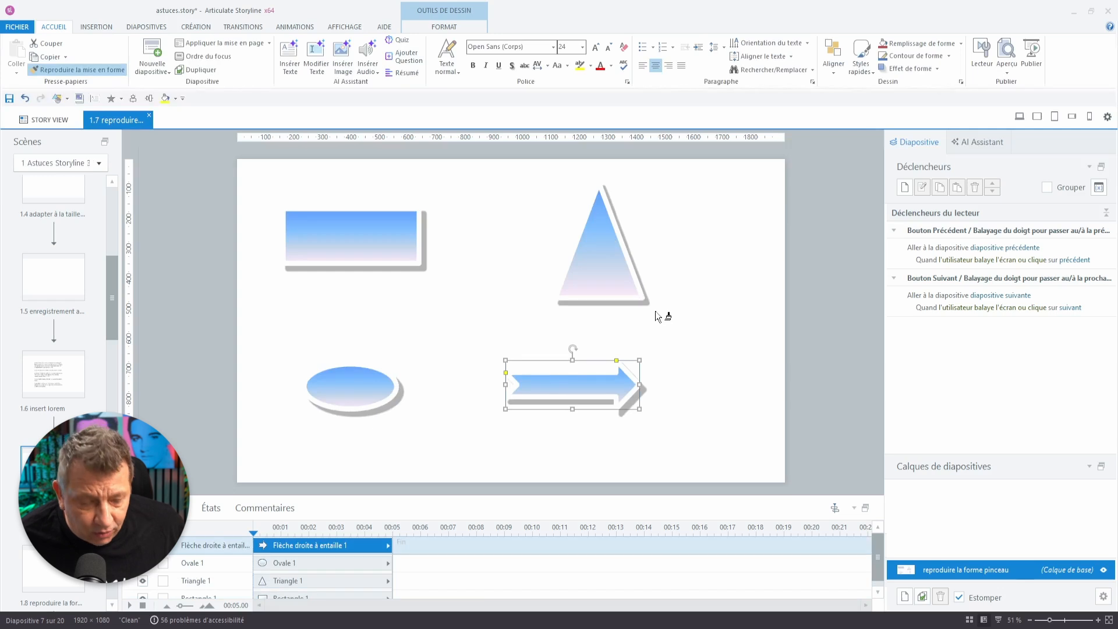
# Step: Release the locked Format Painter and add the command to the Quick Access Toolbar
pyautogui.press('Escape')
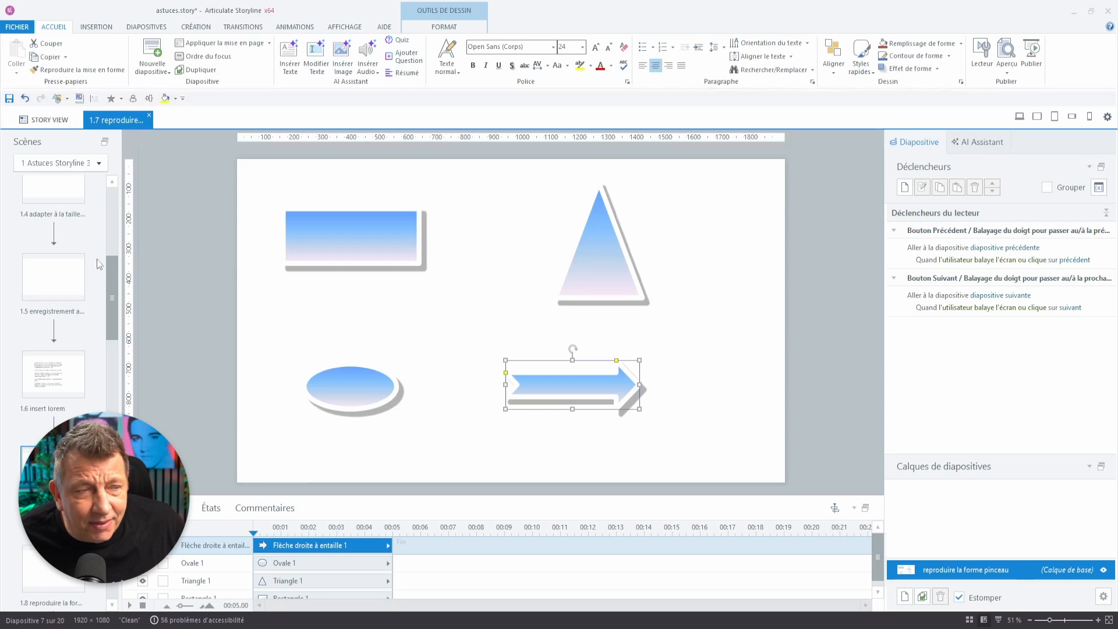
pyautogui.rightClick(89, 75)
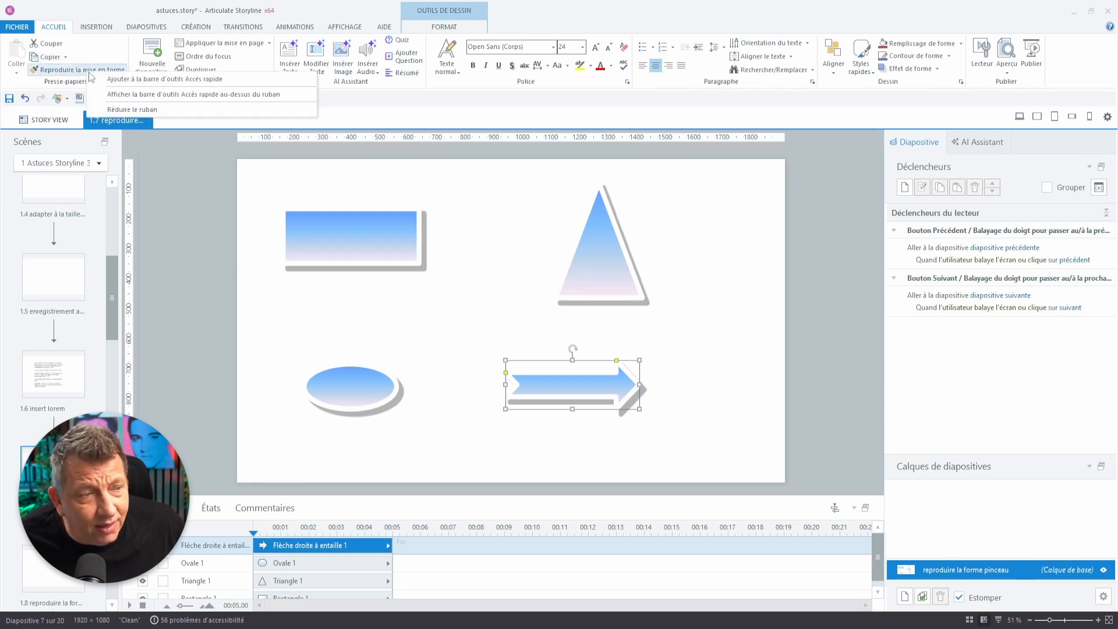
pyautogui.click(127, 79)
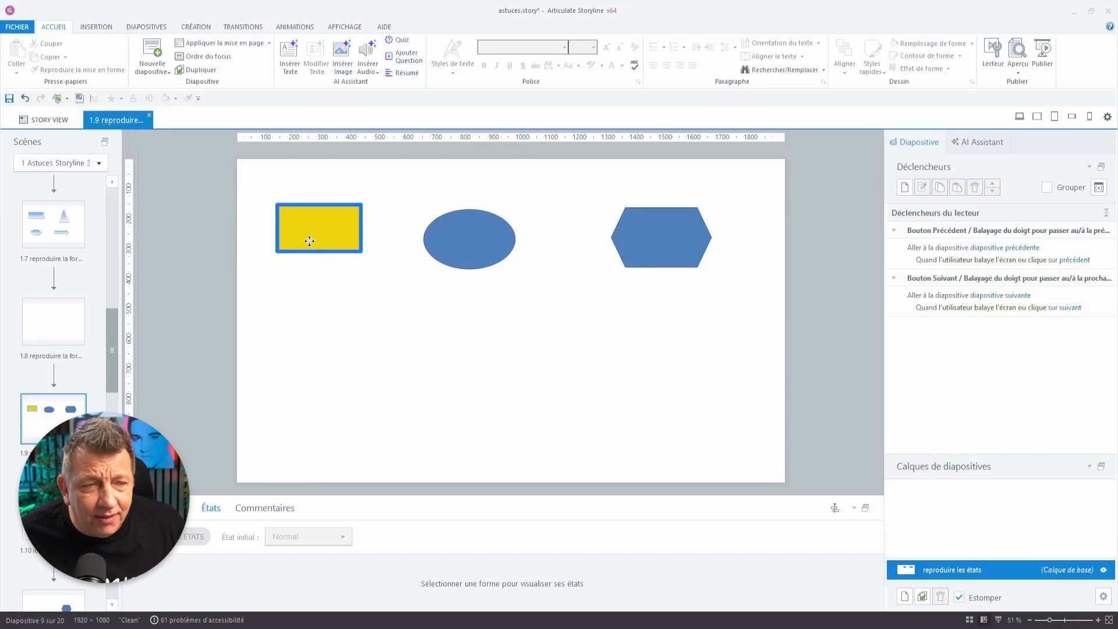
# Step: Preview the yellow rectangle's Normal, Survol and Sélectionné states, and check which states the ellipse and hexagon have
pyautogui.click(310, 241)
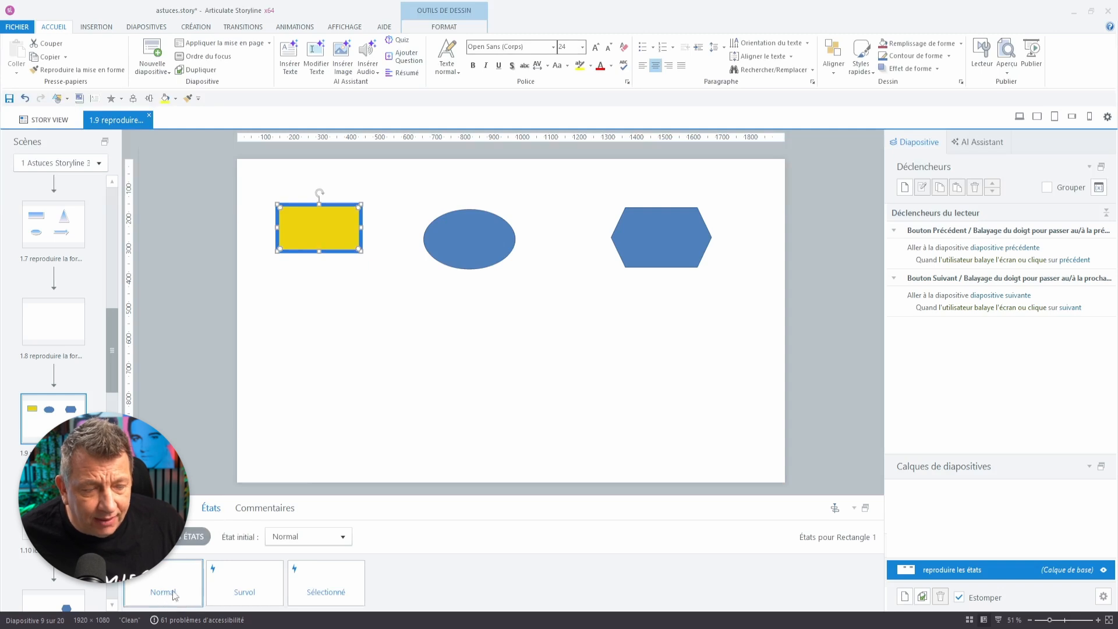
pyautogui.click(245, 591)
pyautogui.click(343, 592)
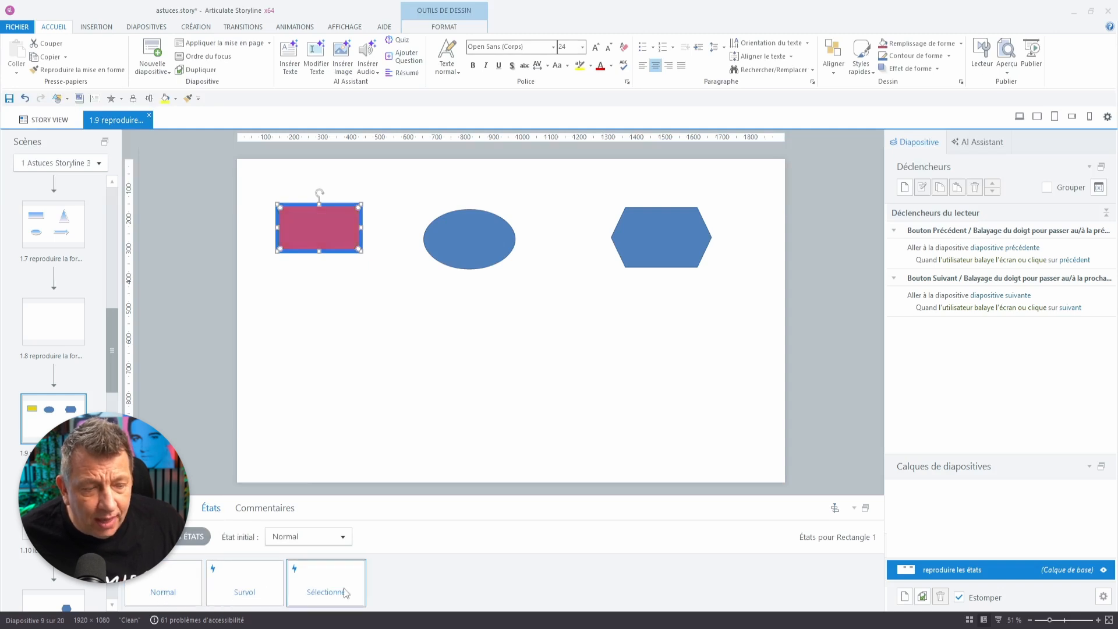
pyautogui.click(142, 584)
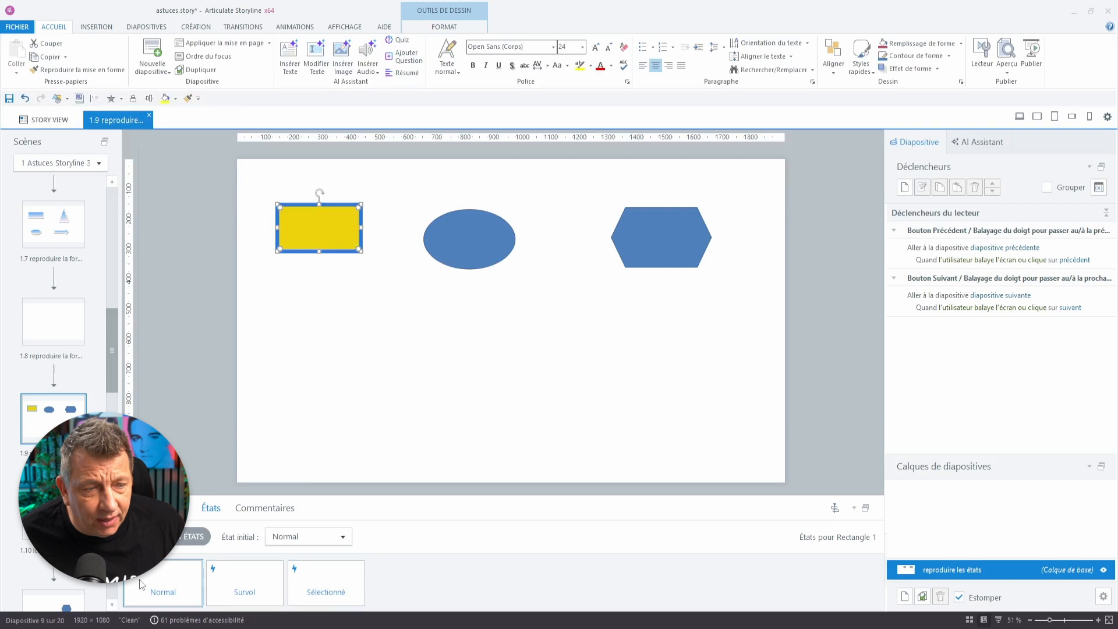
pyautogui.click(215, 586)
pyautogui.click(352, 587)
pyautogui.click(461, 242)
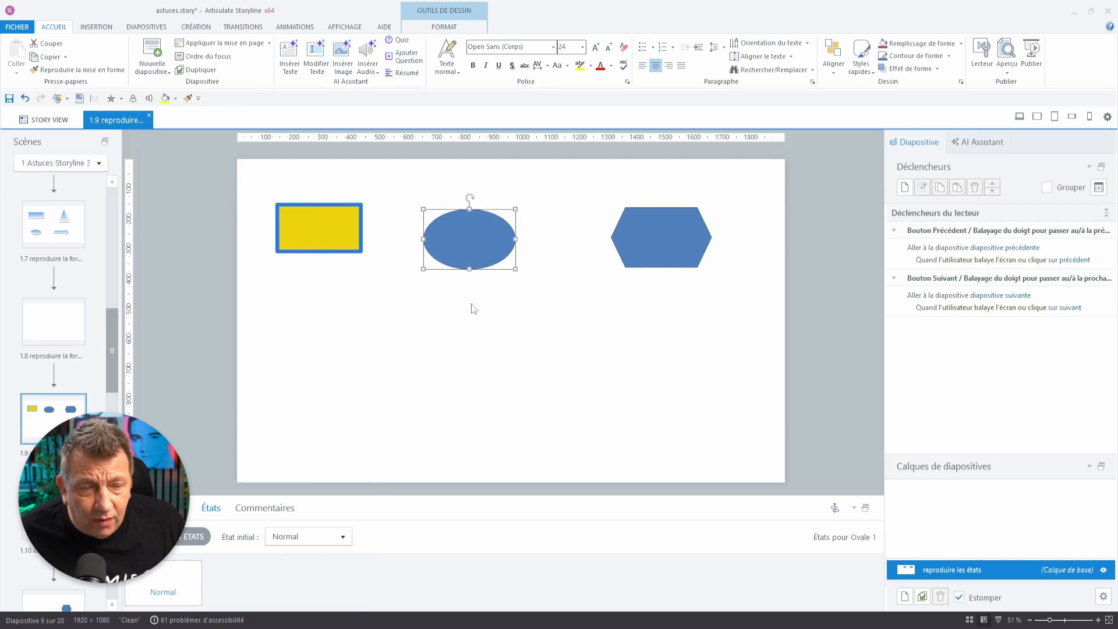
pyautogui.click(660, 232)
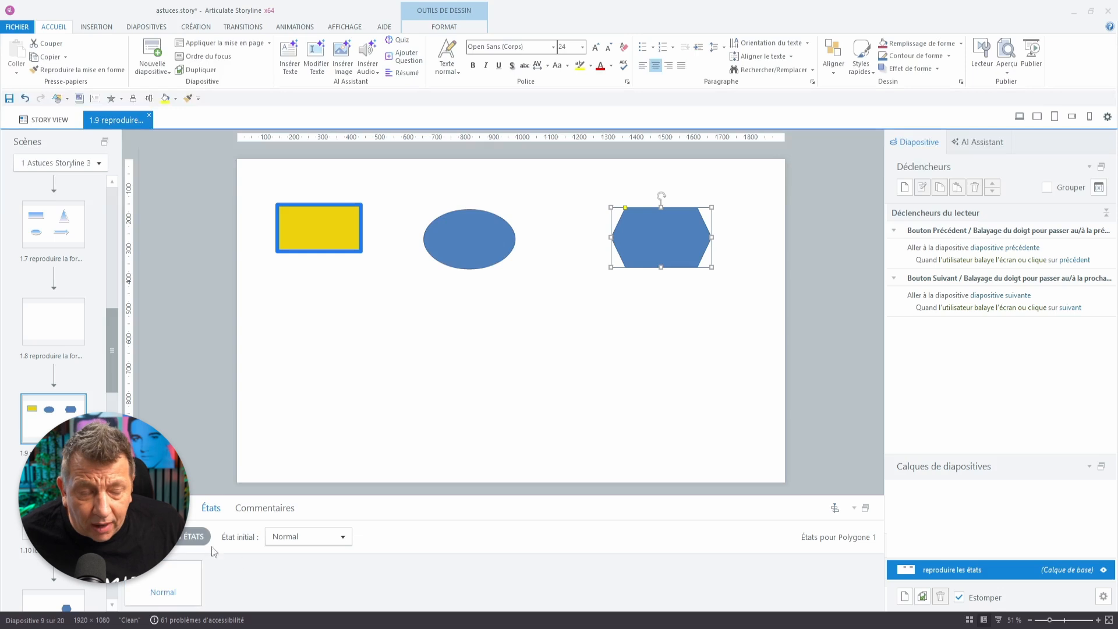
pyautogui.click(452, 249)
# Step: Copy the yellow rectangle's formatting and states onto the ellipse and hexagon with the Format Painter, and check the states of both shapes
pyautogui.click(326, 233)
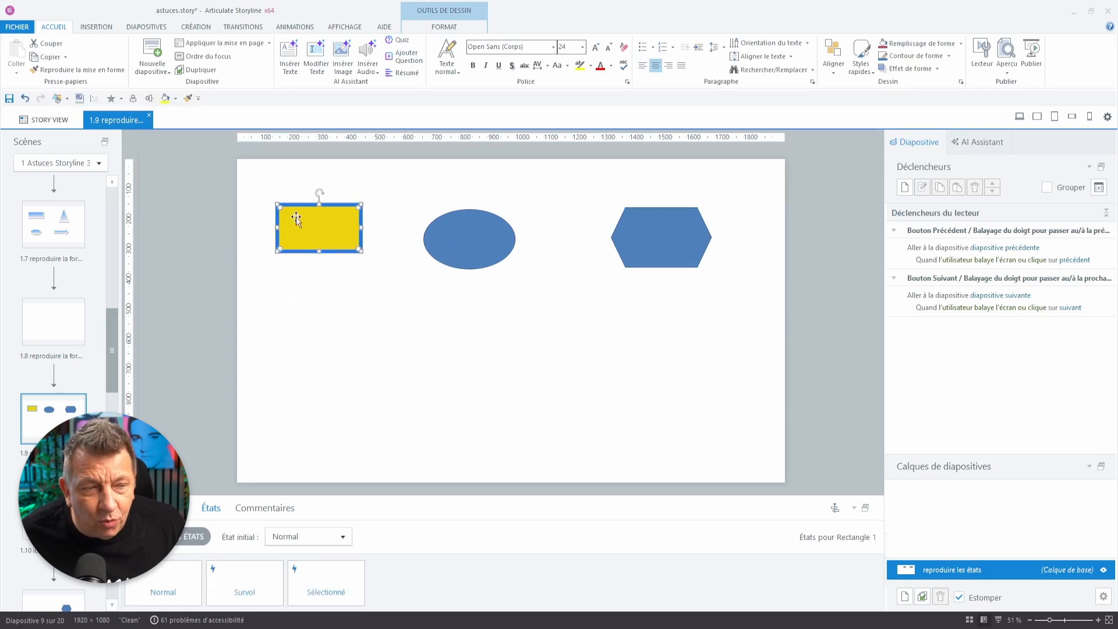
pyautogui.click(342, 262)
pyautogui.click(334, 235)
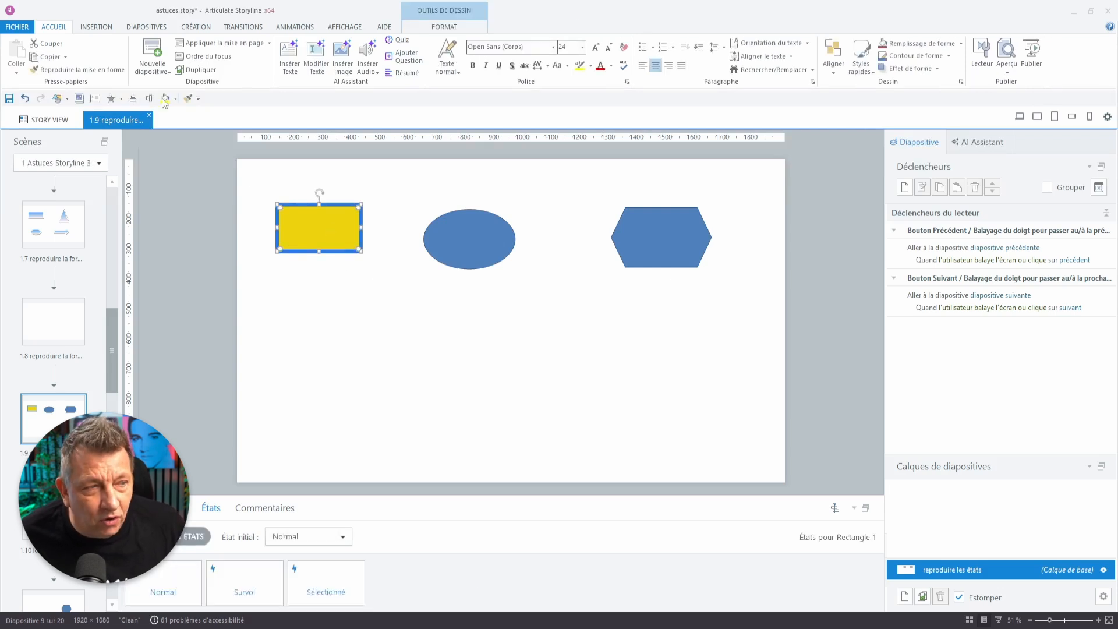
pyautogui.click(104, 72)
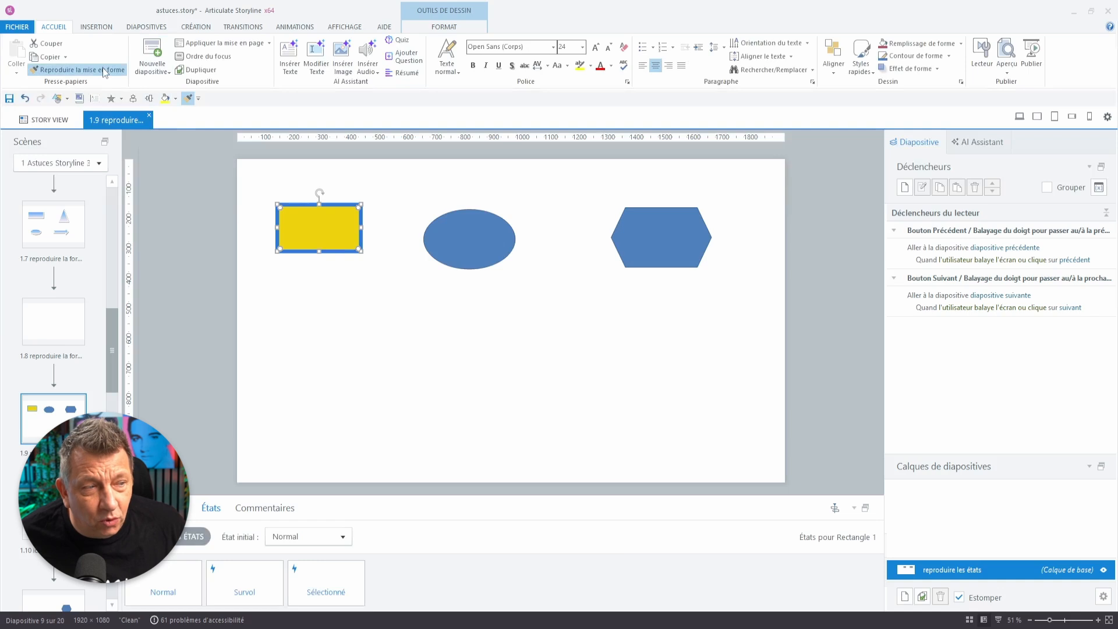
pyautogui.click(480, 232)
pyautogui.click(659, 234)
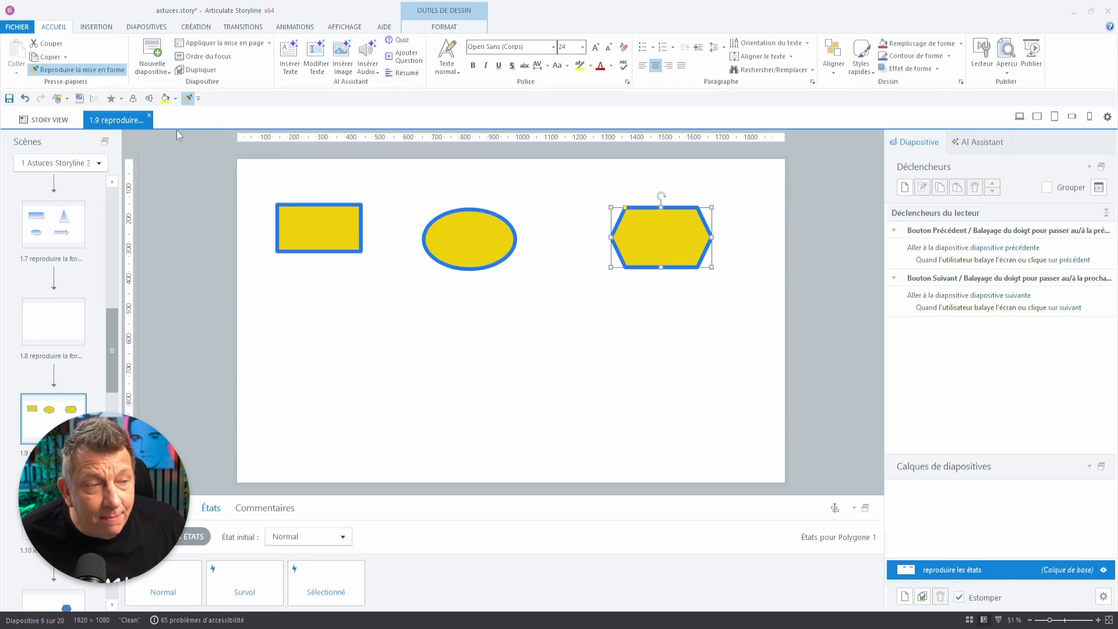
pyautogui.press('Escape')
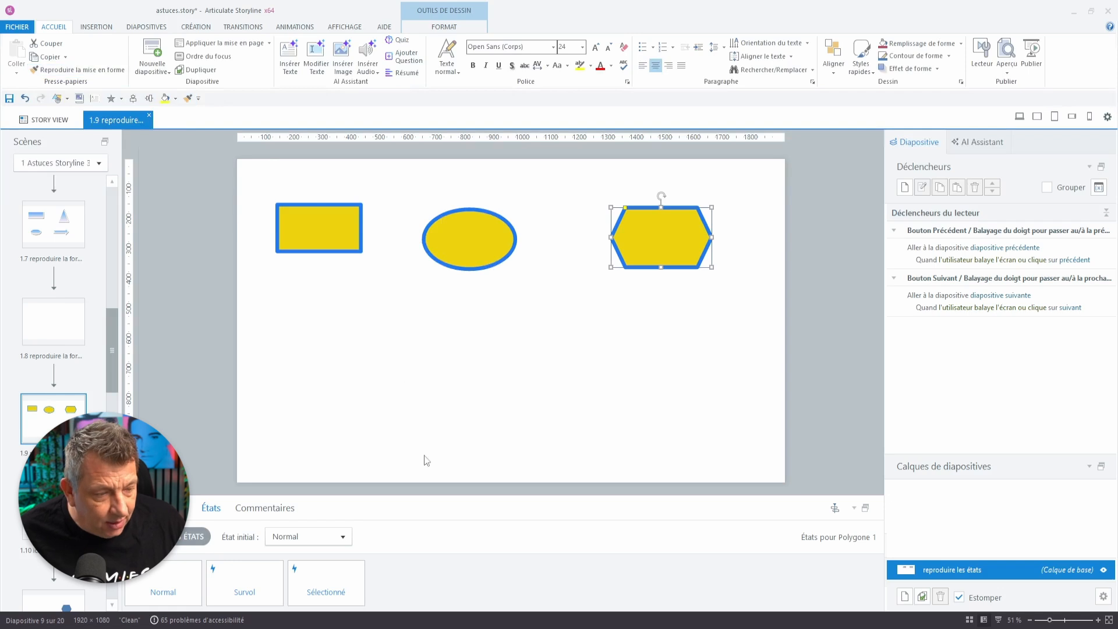
pyautogui.click(456, 236)
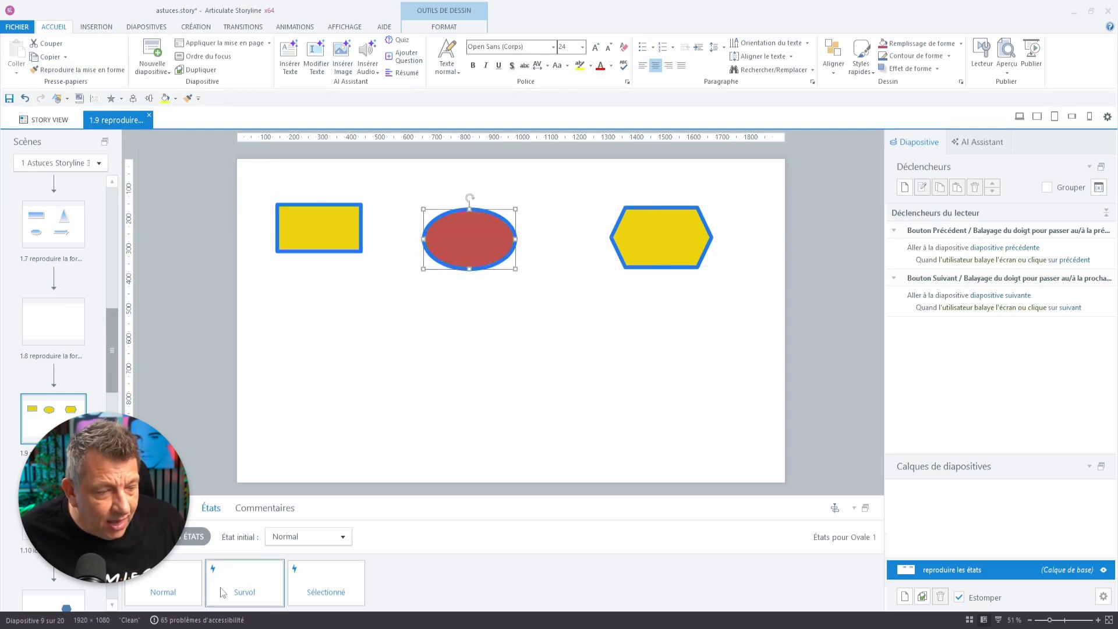
pyautogui.click(649, 238)
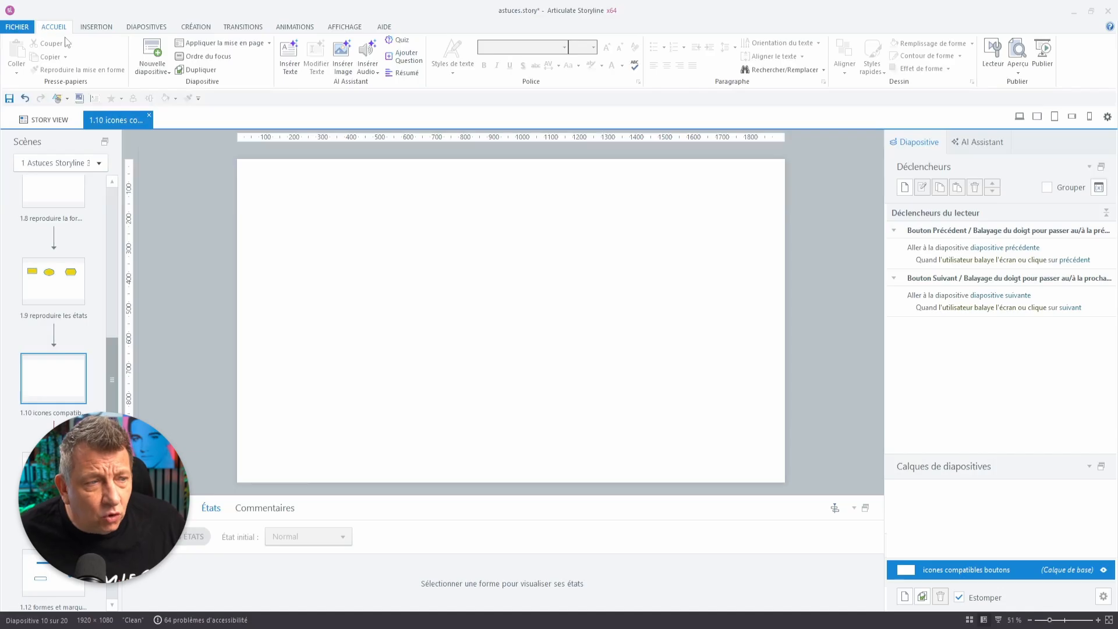
# Step: Draw a button about 357 by 130 px on slide 1.10 and label it "Validé"
pyautogui.click(89, 28)
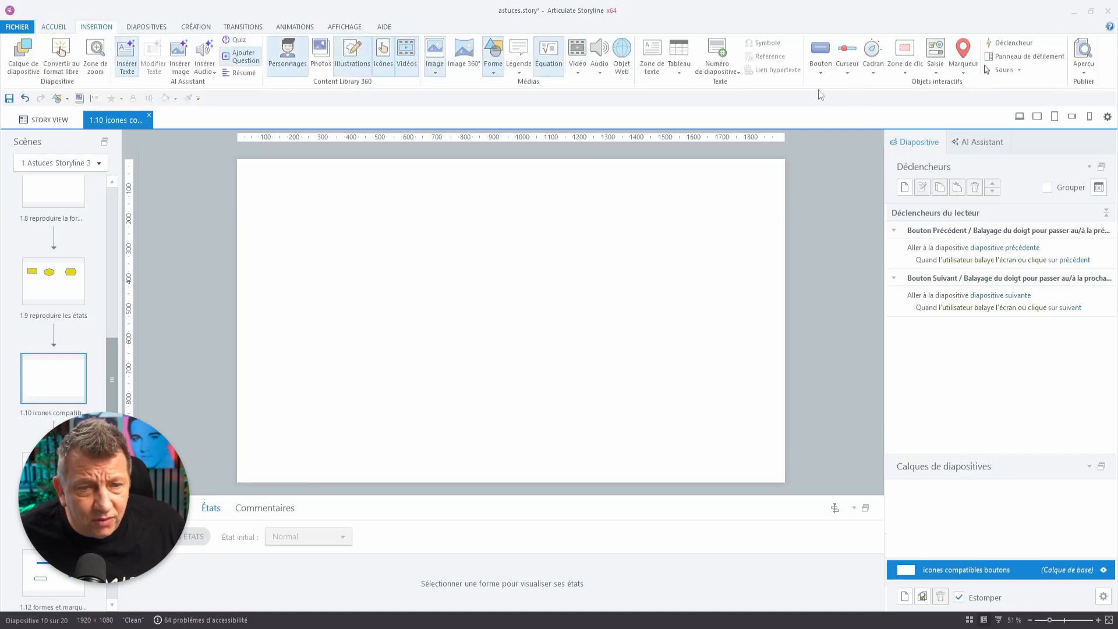
pyautogui.click(821, 58)
pyautogui.click(847, 177)
pyautogui.moveTo(315, 299)
pyautogui.mouseDown()
pyautogui.moveTo(391, 342)
pyautogui.moveTo(447, 333)
pyautogui.moveTo(417, 337)
pyautogui.mouseUp()
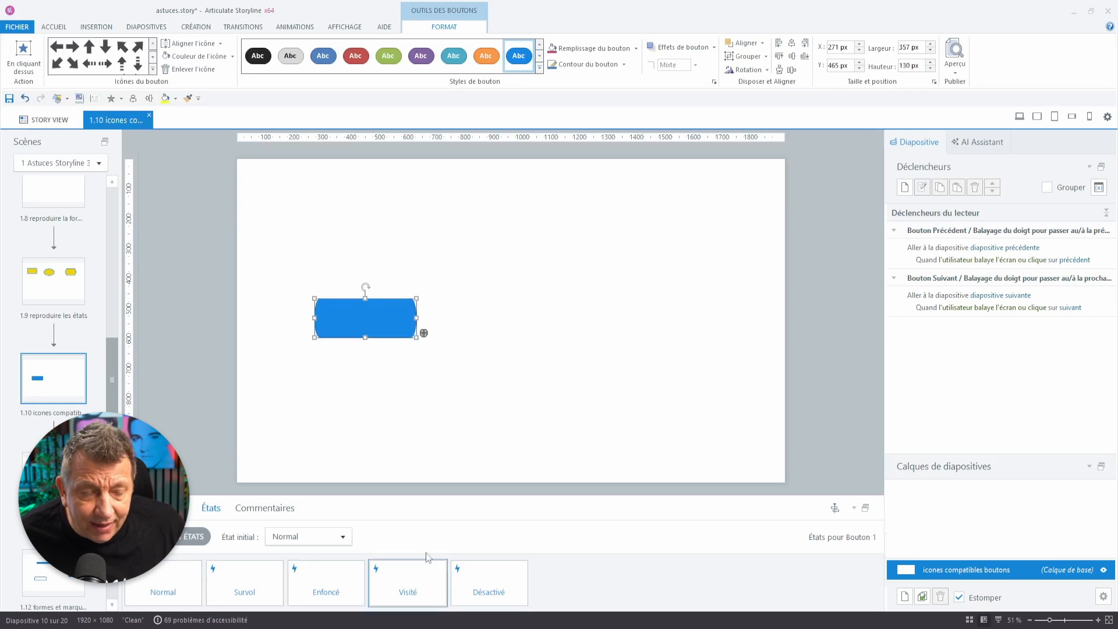
pyautogui.click(364, 319)
pyautogui.write('Validé')
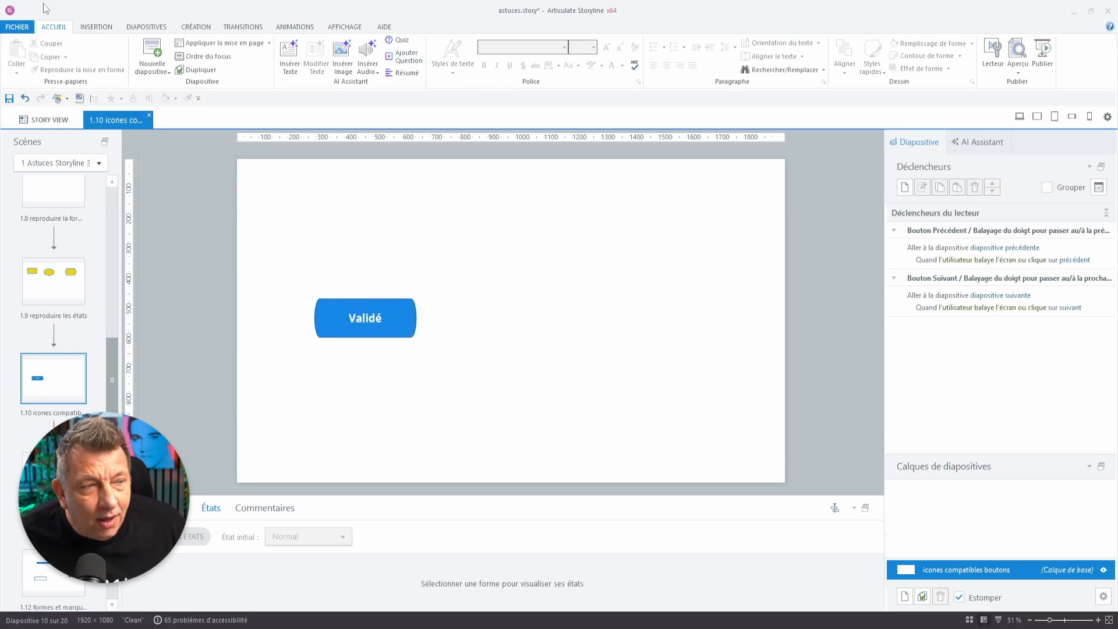
# Step: Search the Content Library 360 icons for "check" and insert the thick solid check mark
pyautogui.click(96, 28)
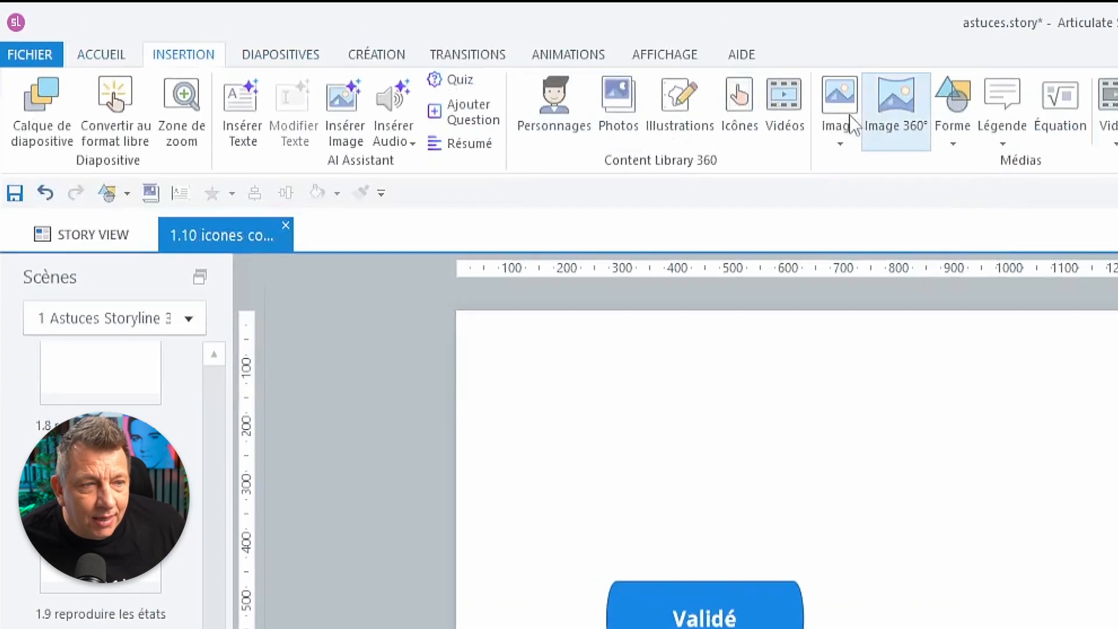
pyautogui.click(666, 110)
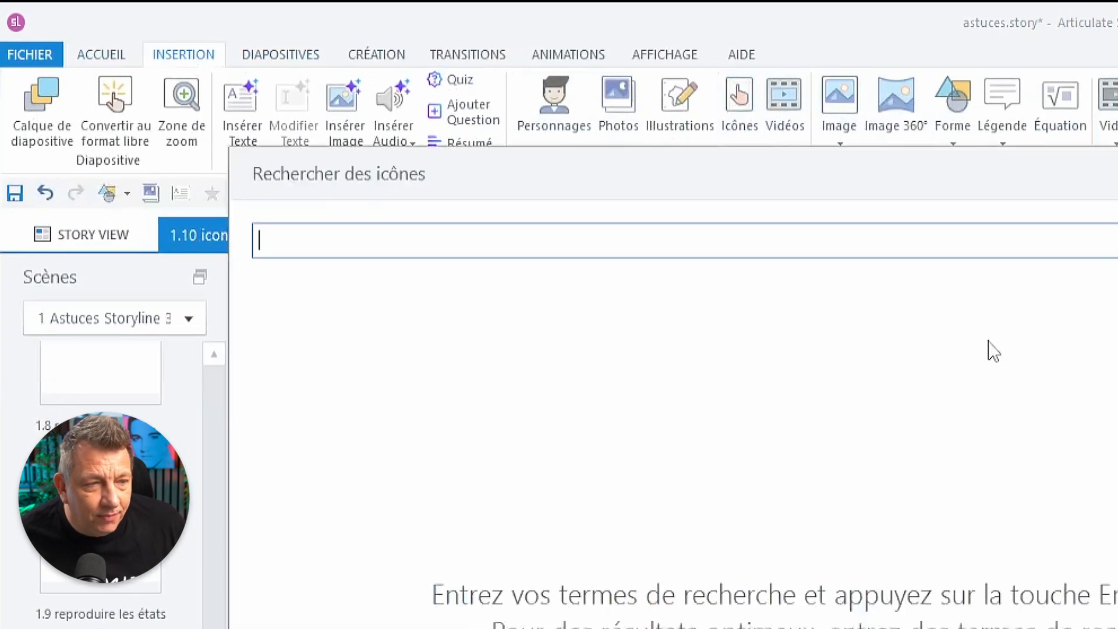
pyautogui.write('check')
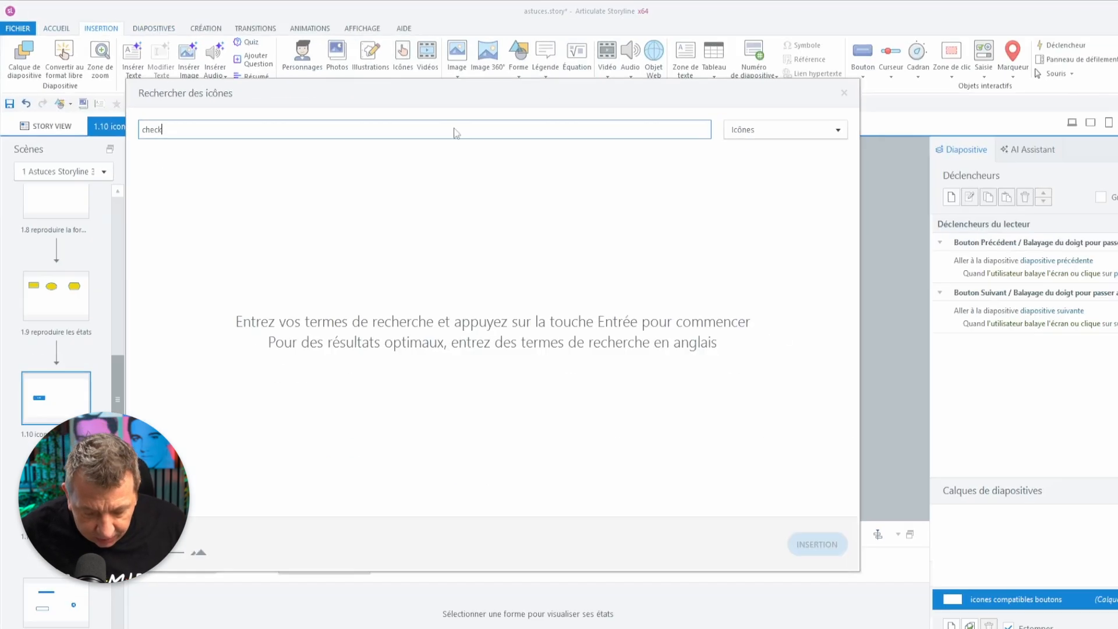
pyautogui.press('Return')
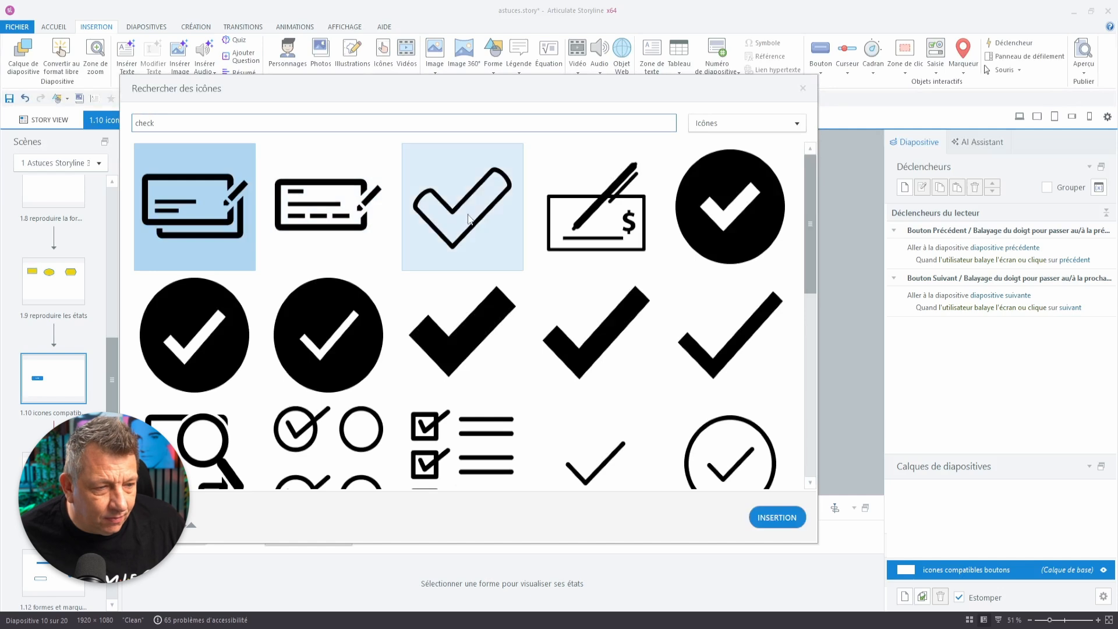
pyautogui.click(467, 321)
pyautogui.click(781, 518)
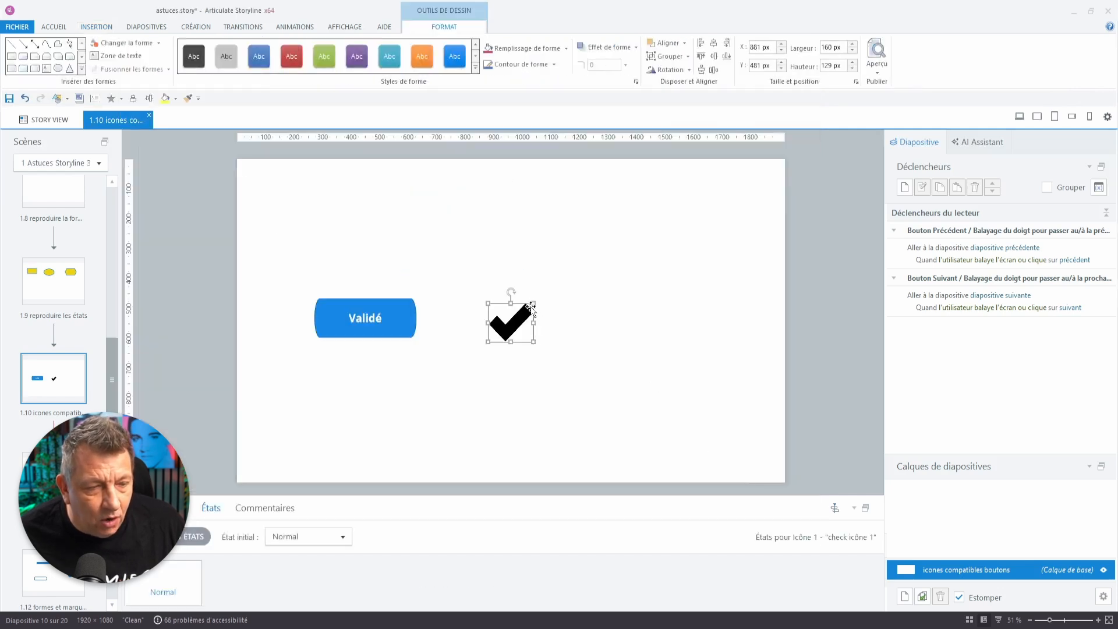
# Step: Shrink the check mark icon and place it on the button after the text, and delete the icon
pyautogui.moveTo(533, 304); pyautogui.dragTo(404, 320)
pyautogui.click(490, 340)
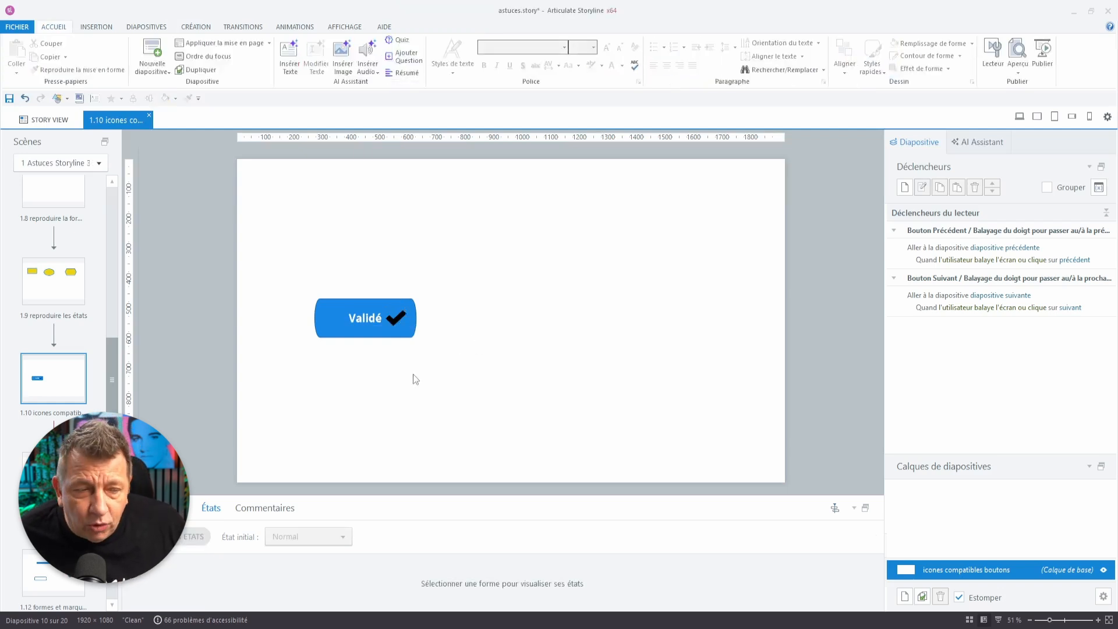
pyautogui.click(397, 319)
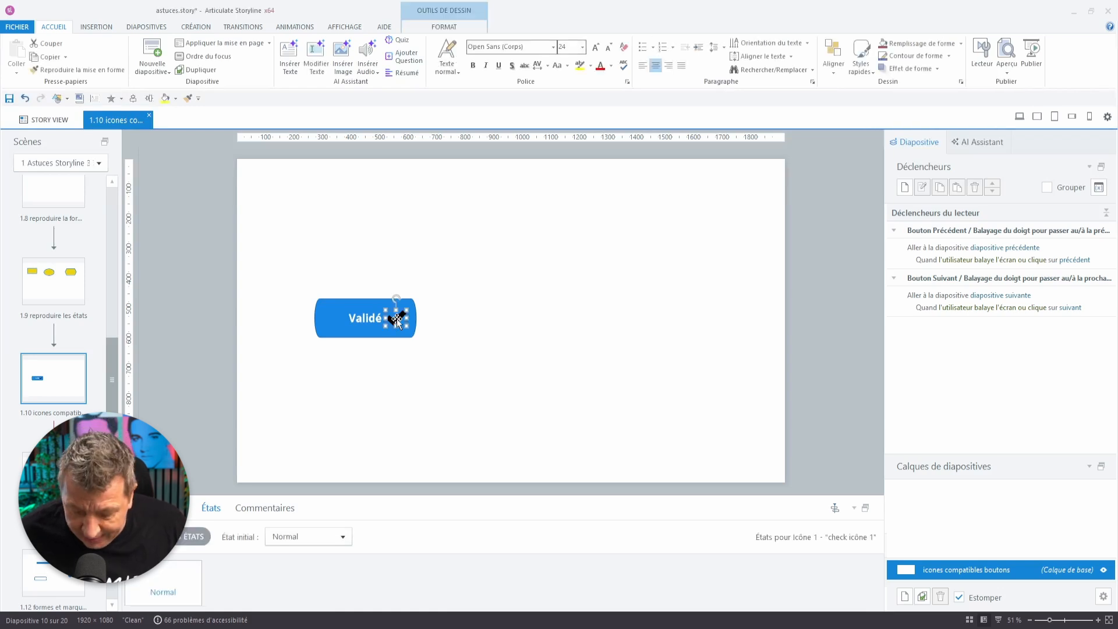
pyautogui.press('Delete')
# Step: Add the built-in circled check mark icon to the Visité state of the "Validé" button
pyautogui.click(391, 303)
pyautogui.click(446, 27)
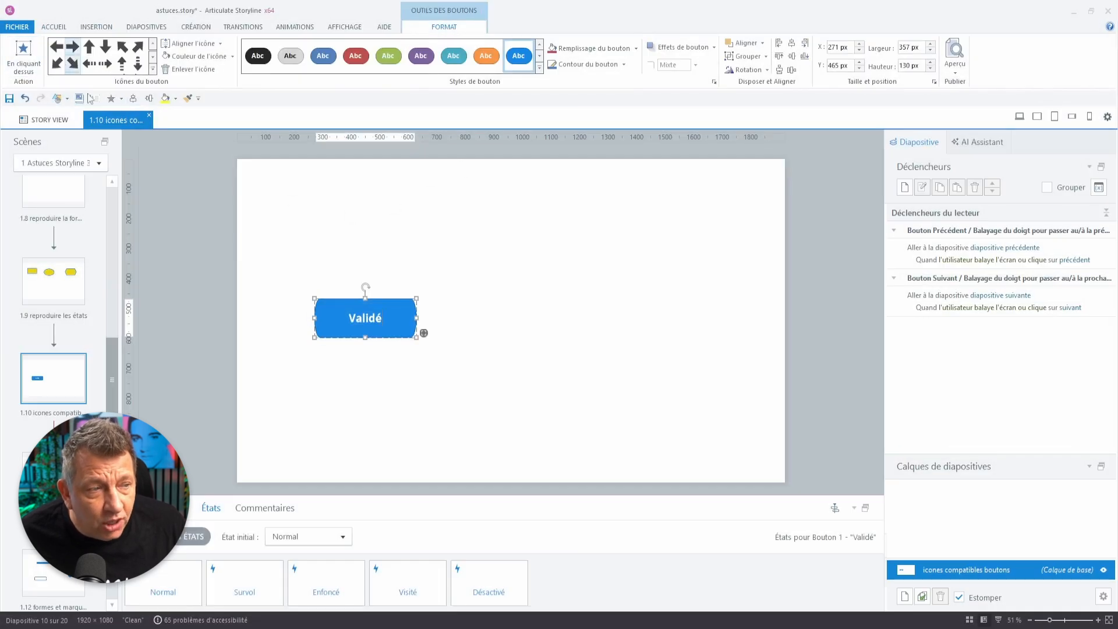
pyautogui.click(153, 69)
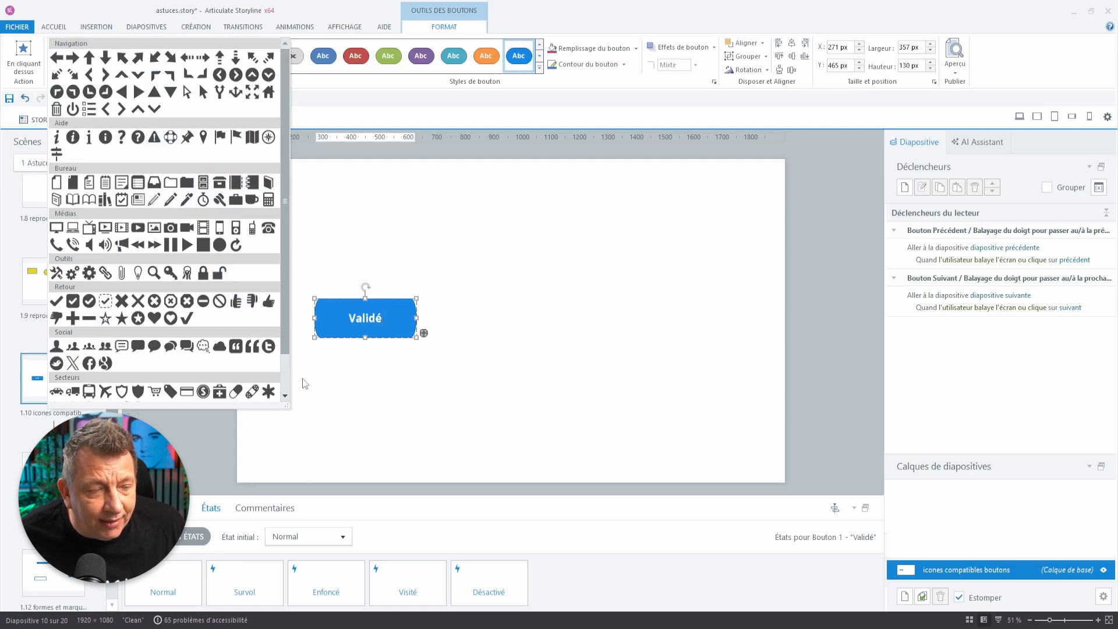
pyautogui.click(462, 357)
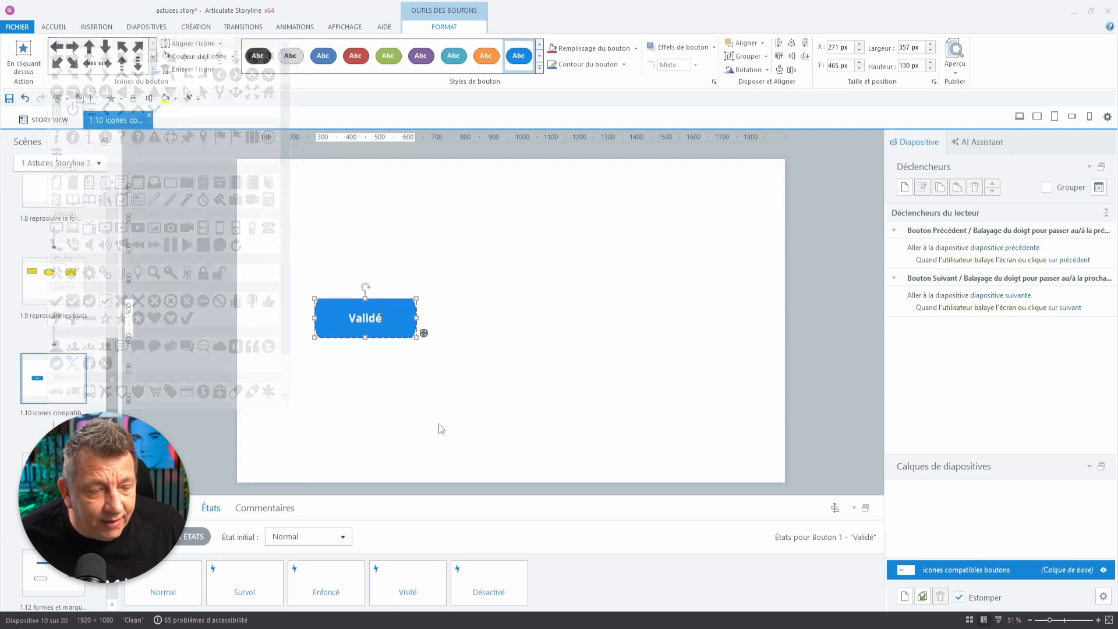
pyautogui.click(195, 536)
pyautogui.click(405, 585)
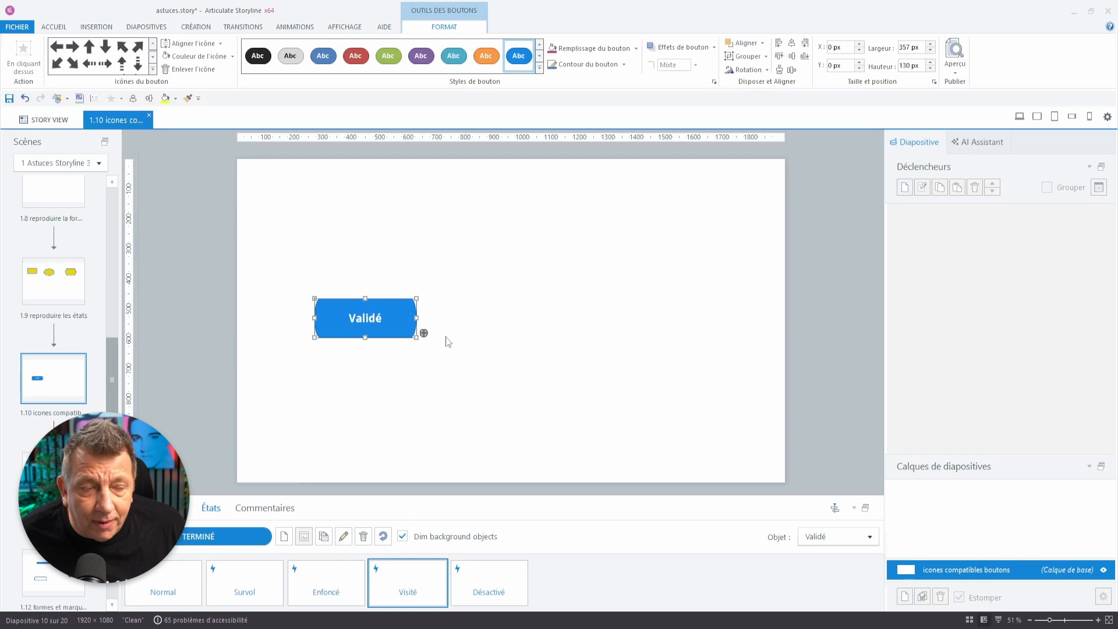
pyautogui.click(154, 74)
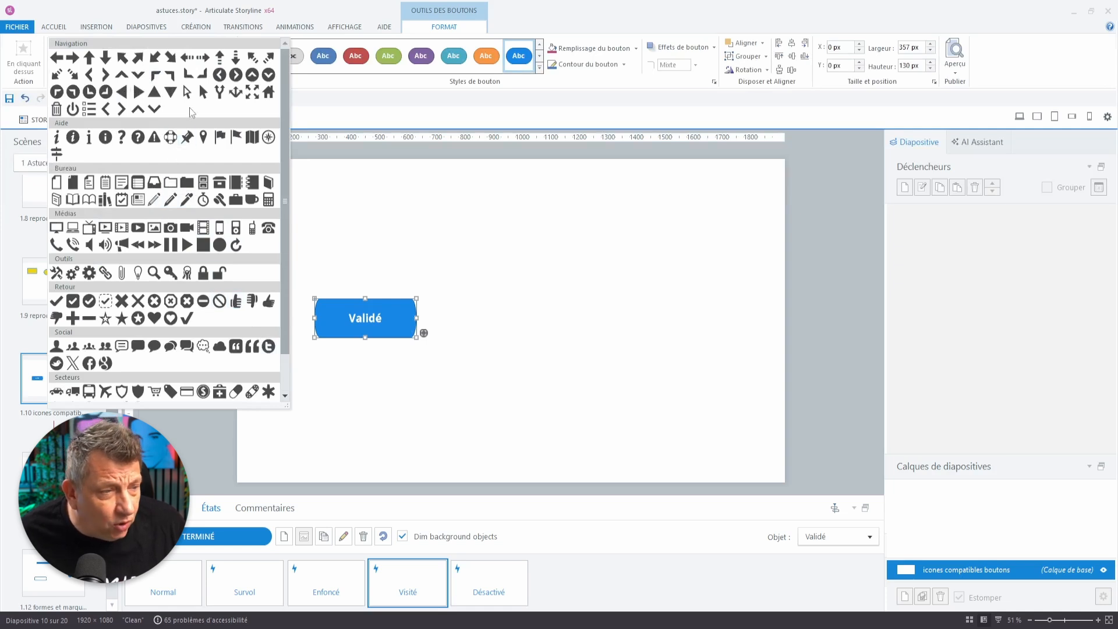
pyautogui.scroll(-2, 191, 113)
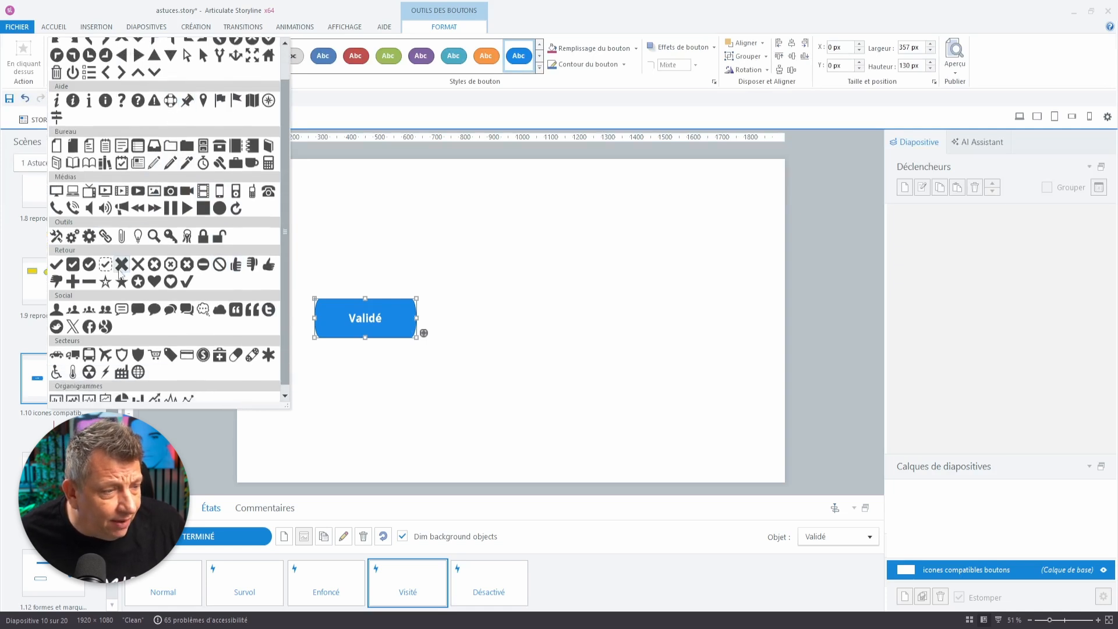
pyautogui.click(89, 265)
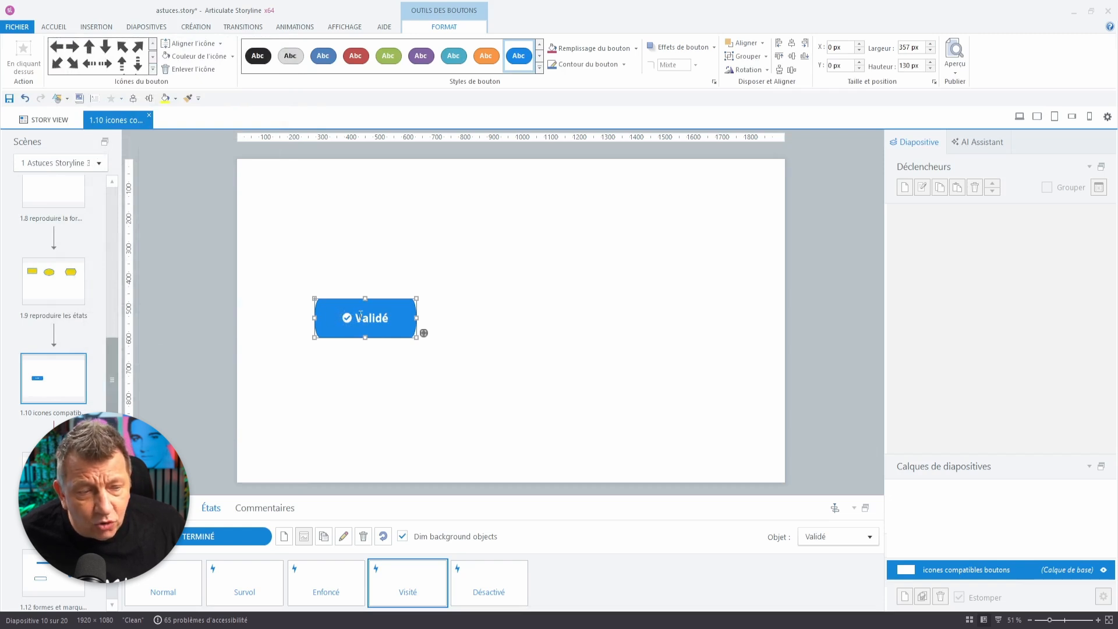
# Step: Align the check icon to the right of the text in the button's Visité state
pyautogui.click(220, 44)
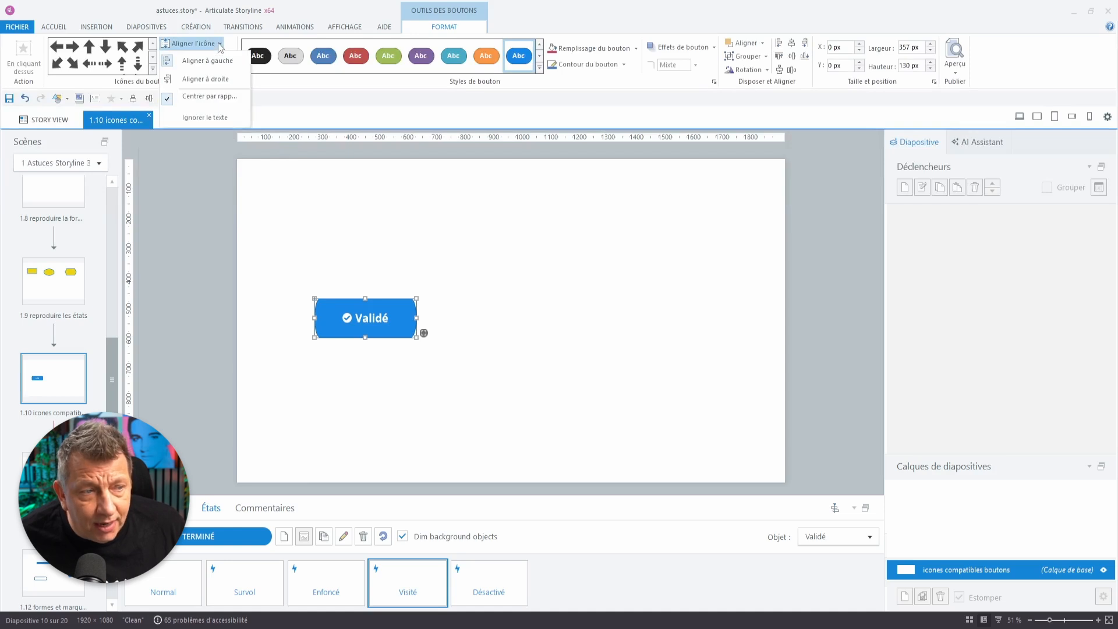
pyautogui.click(222, 80)
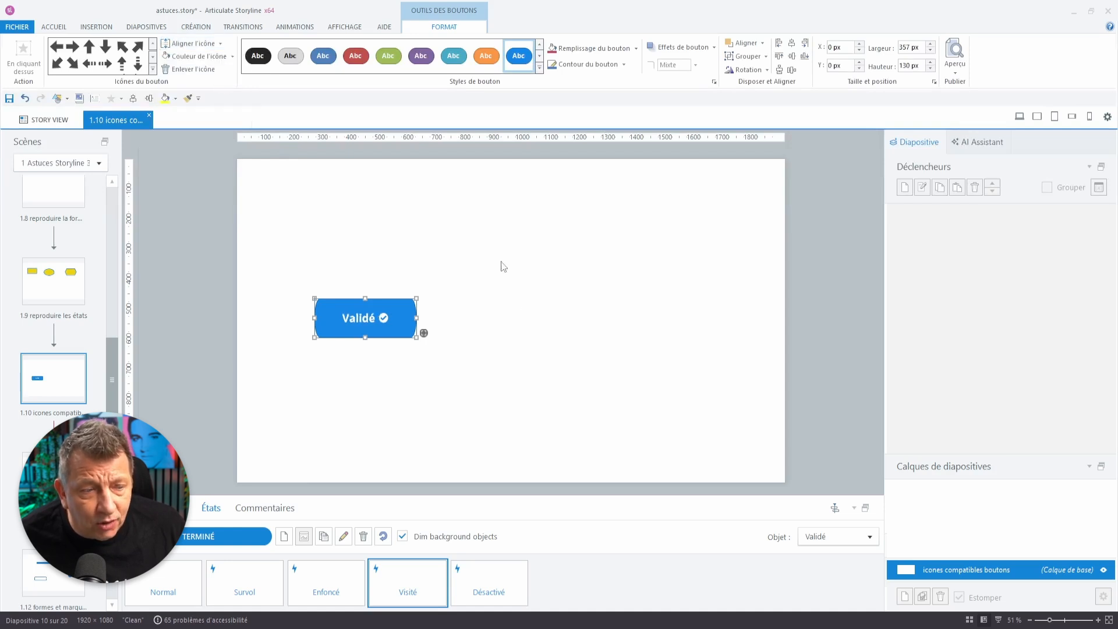
pyautogui.click(520, 302)
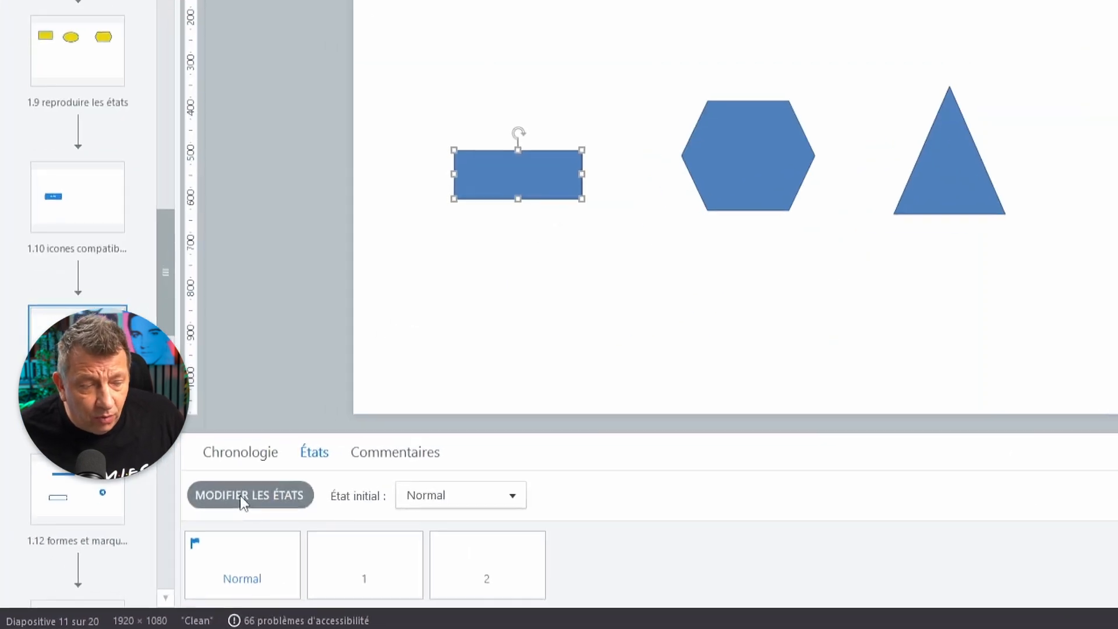
# Step: Review states 1 and 2 of the blue rectangle in state editing mode, and exit the mode
pyautogui.click(240, 495)
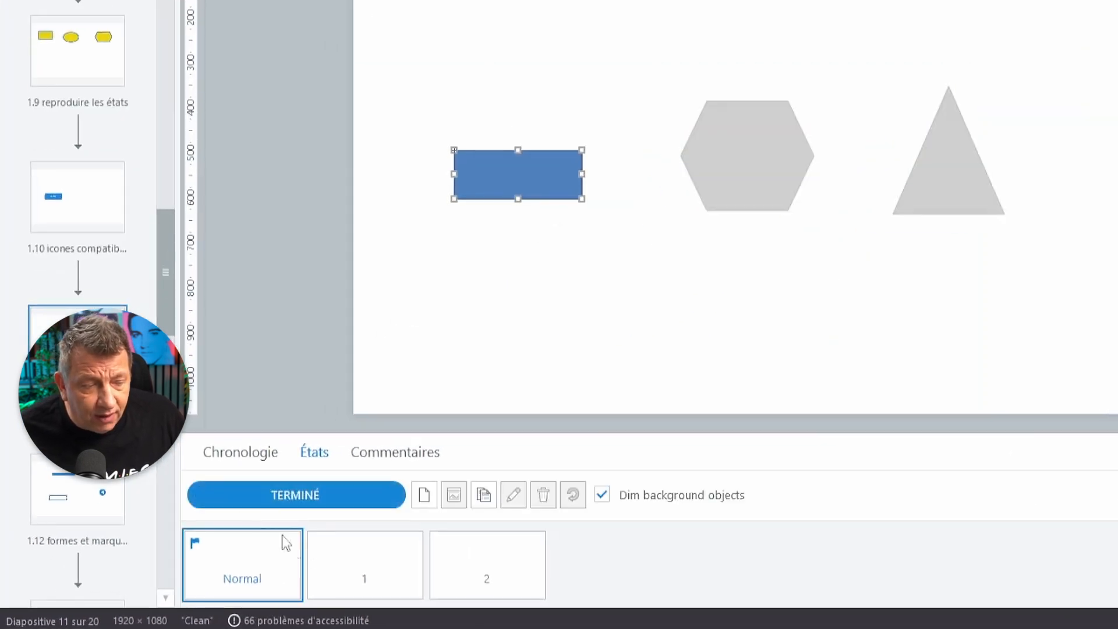
pyautogui.click(377, 576)
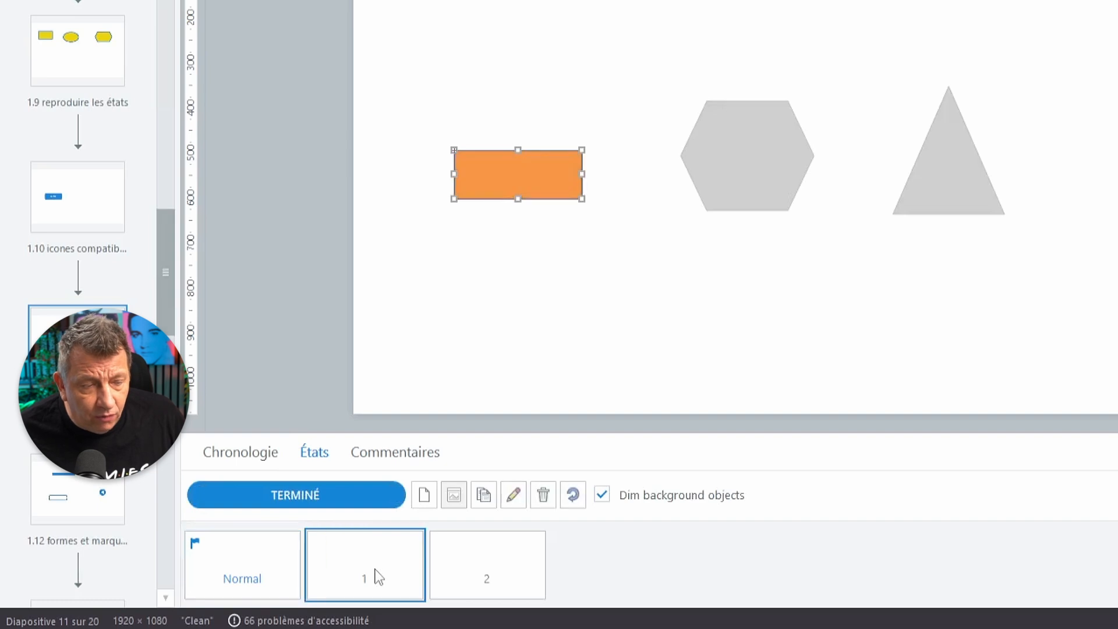
pyautogui.click(505, 576)
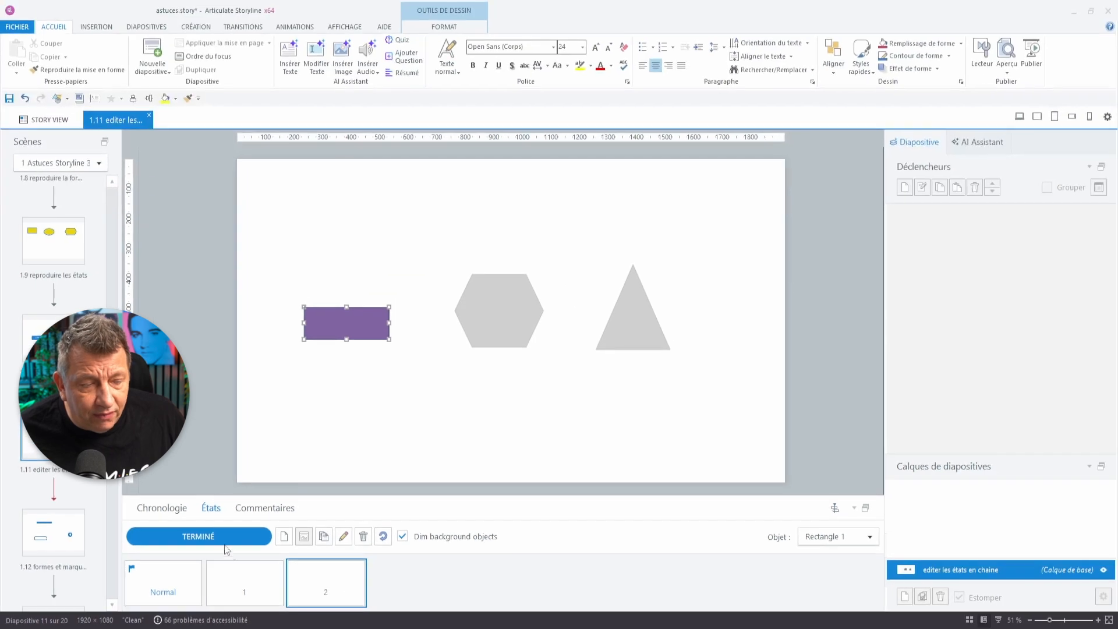
pyautogui.click(221, 527)
# Step: Open the hexagon's states for editing and exit state editing without changing anything
pyautogui.click(501, 325)
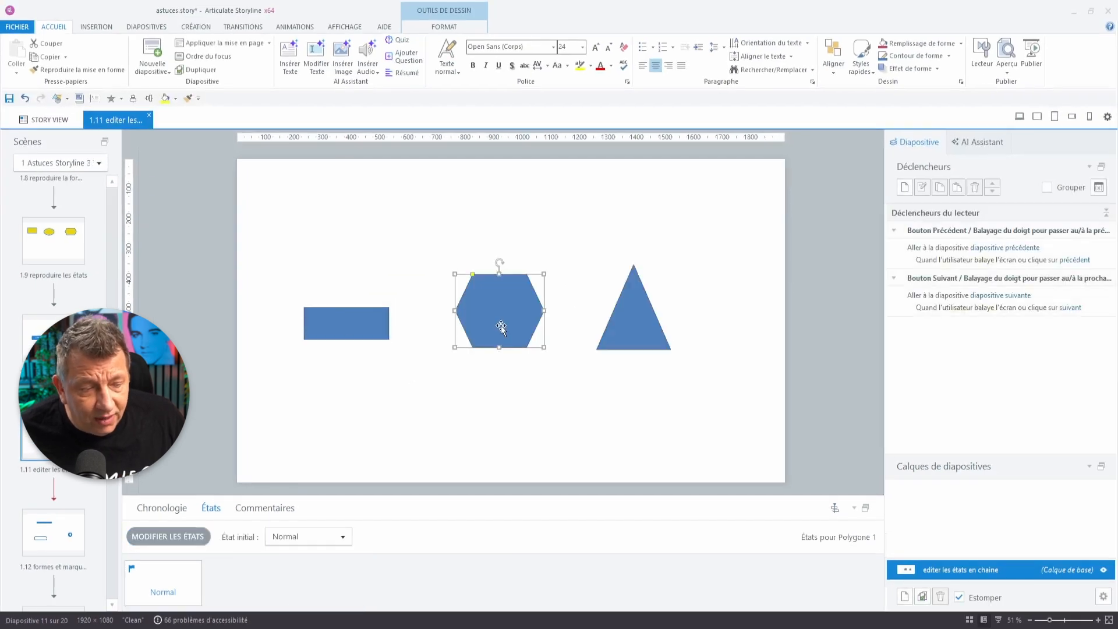
pyautogui.click(168, 536)
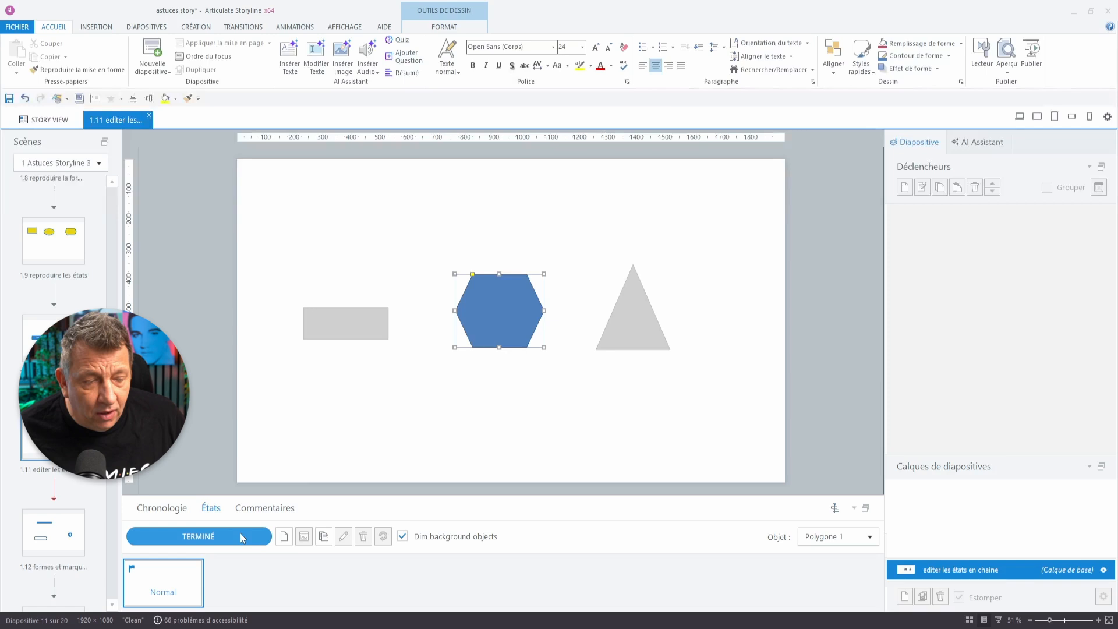
pyautogui.click(240, 535)
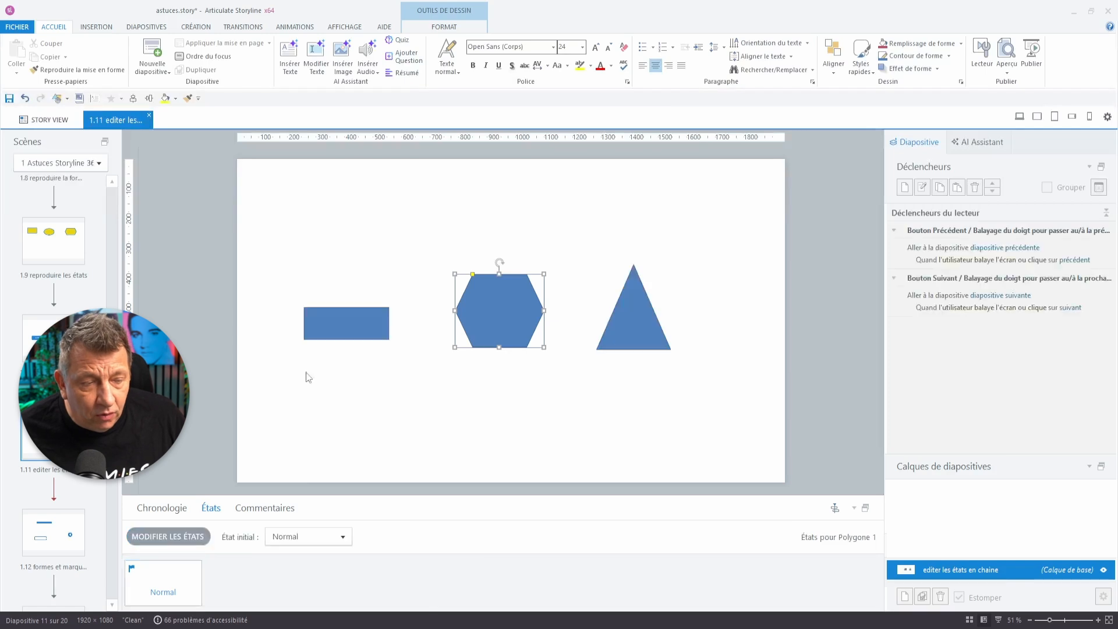
# Step: Open the rectangle's state 1 for editing and switch directly to Triangle 1 without leaving state editing mode
pyautogui.click(319, 325)
pyautogui.click(177, 536)
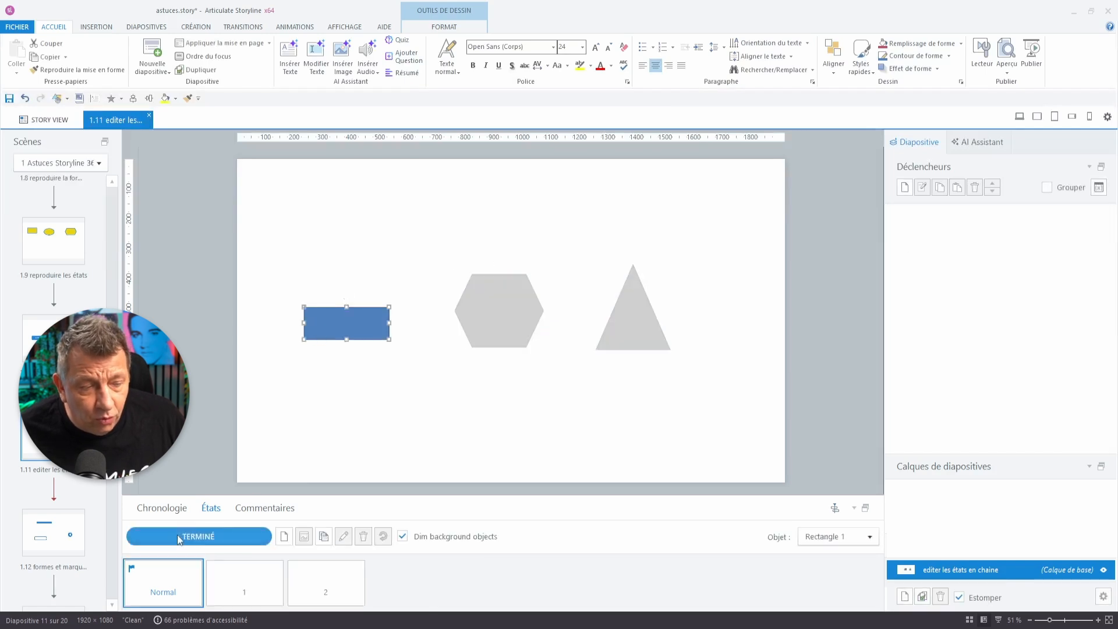
pyautogui.click(293, 575)
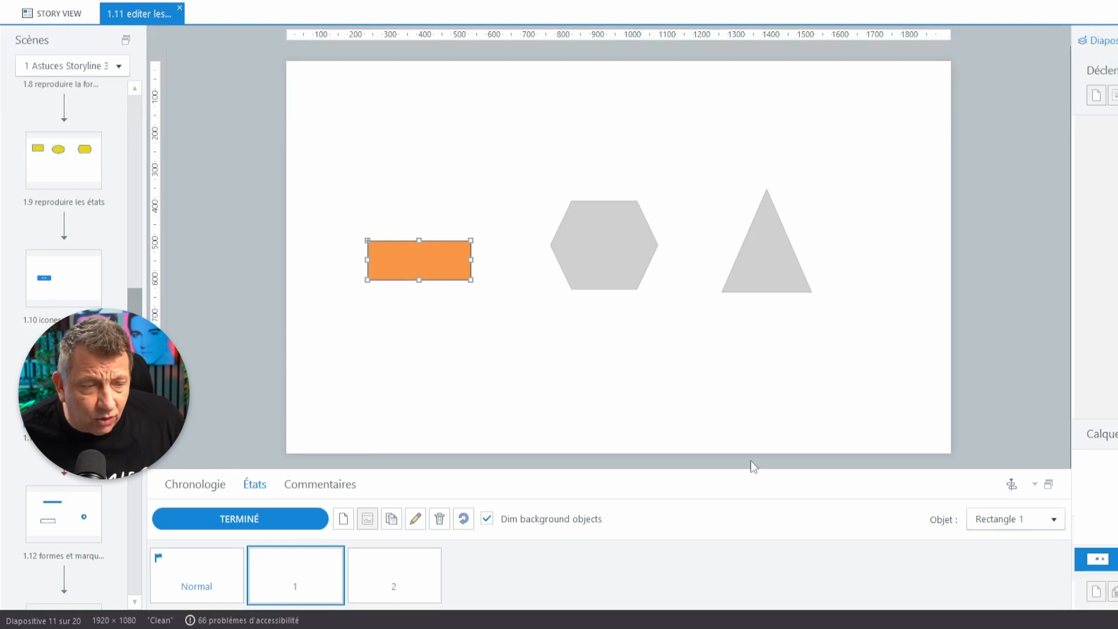
pyautogui.click(1055, 520)
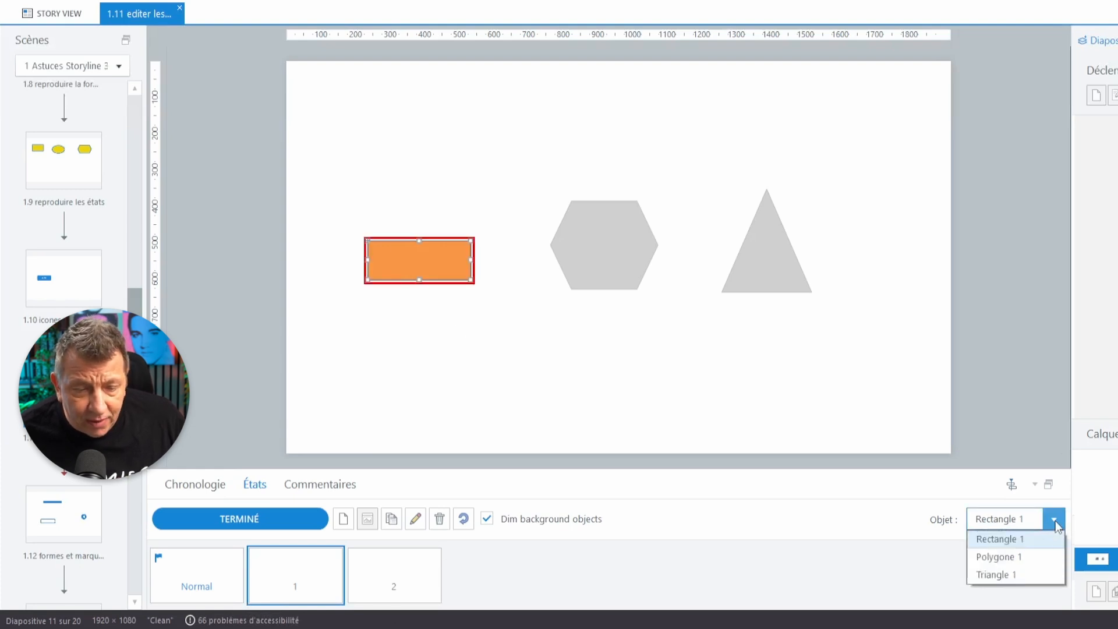
pyautogui.click(1026, 578)
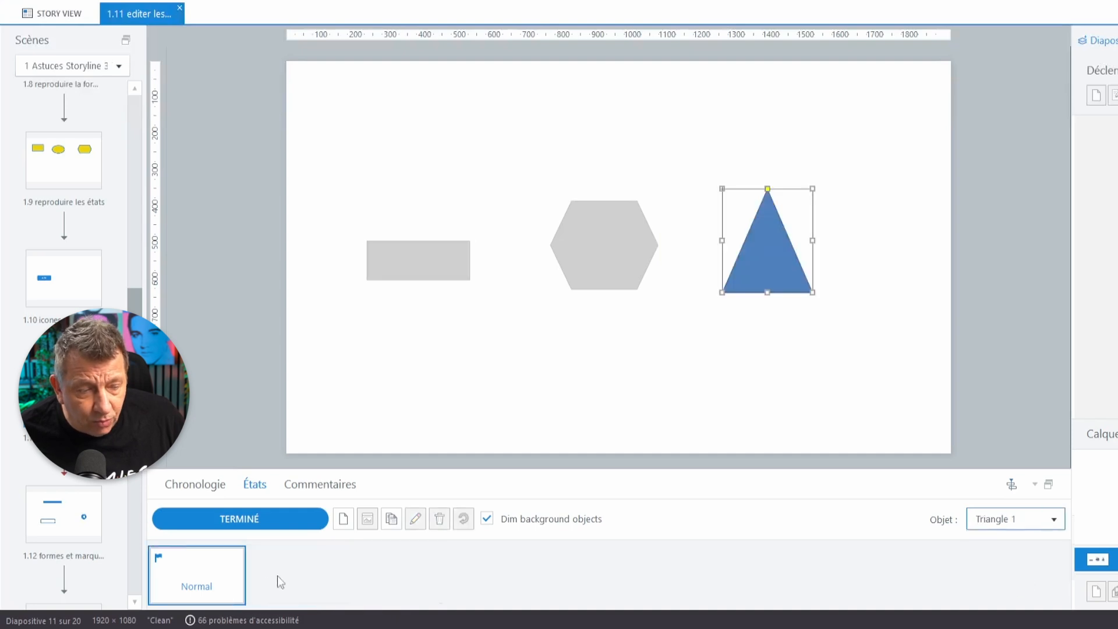